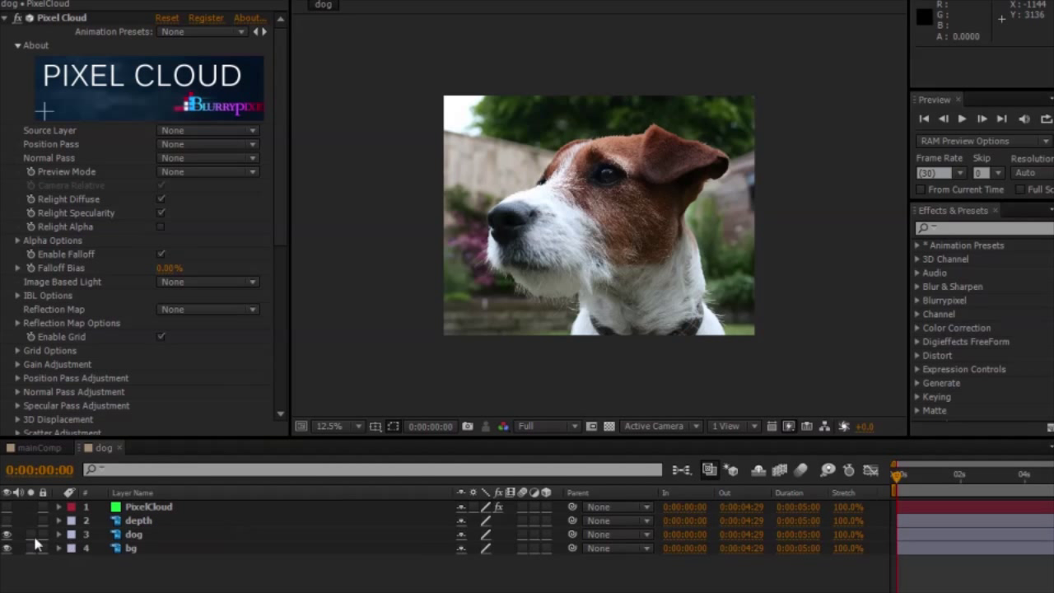
click(31, 535)
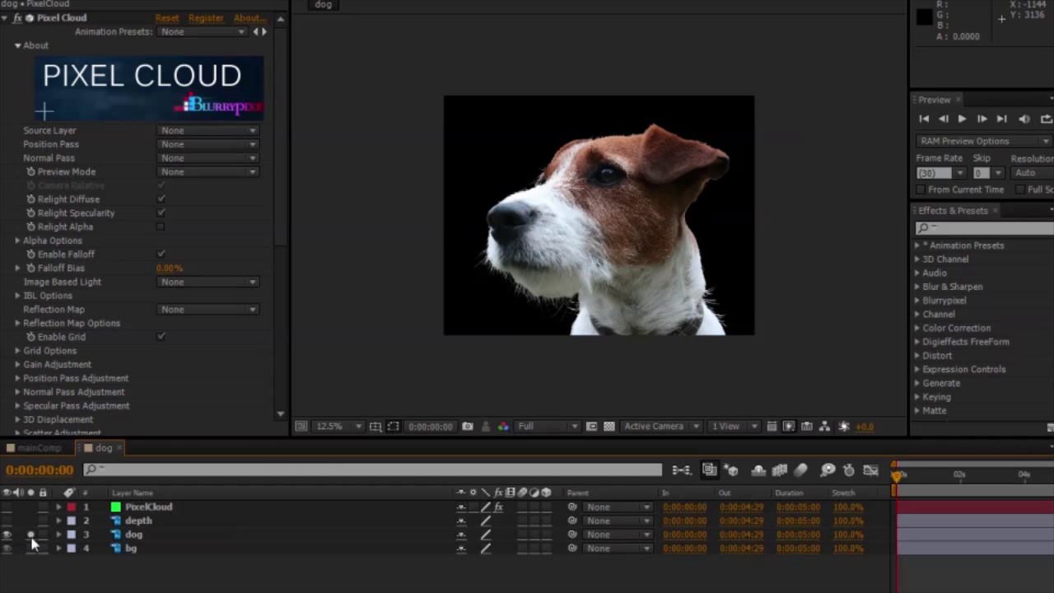
click(30, 534)
click(156, 534)
click(124, 547)
click(30, 547)
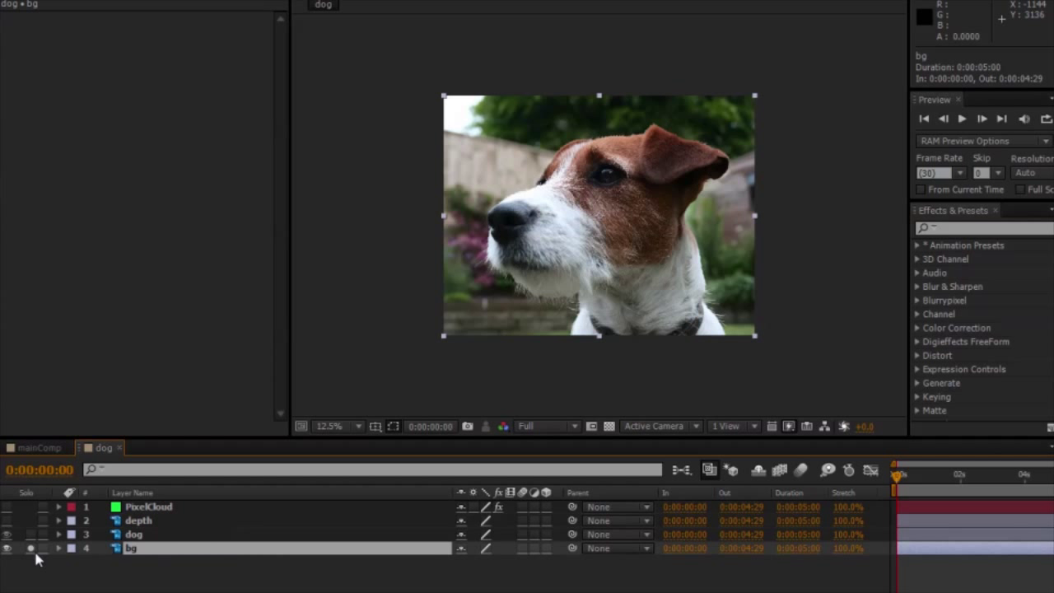
click(33, 549)
click(31, 520)
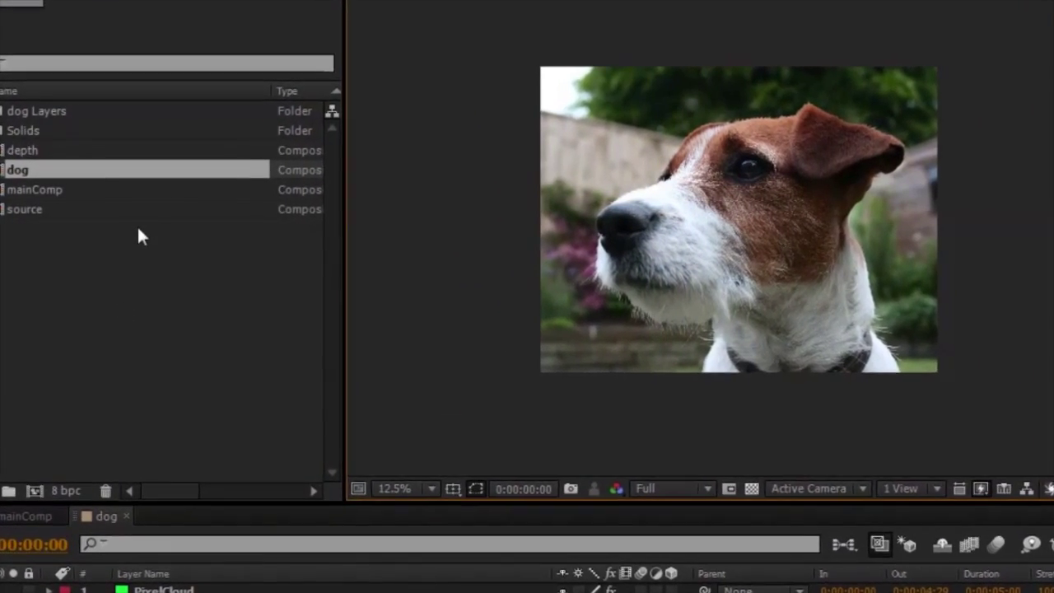
Open mainComp, review its composition settings unchanged, and start pre-composing the dog layer.
double_click(59, 188)
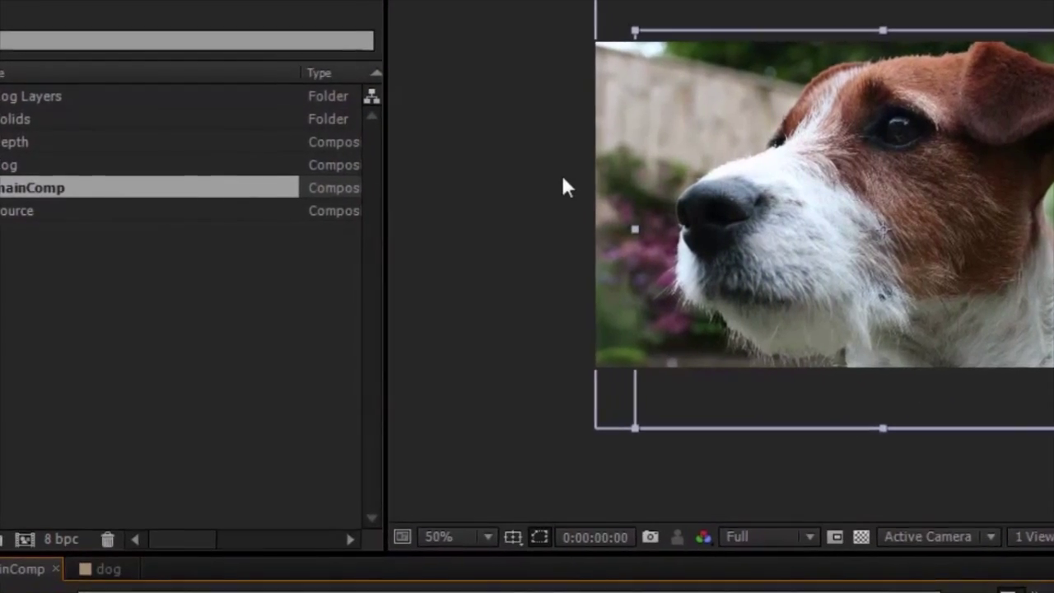
key(ctrl+k)
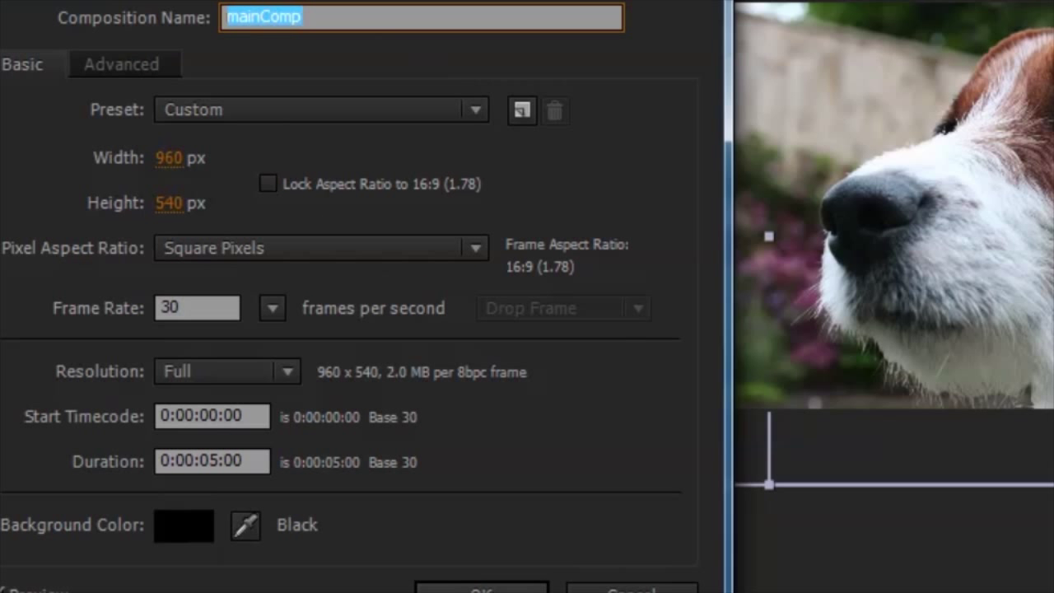
key(Return)
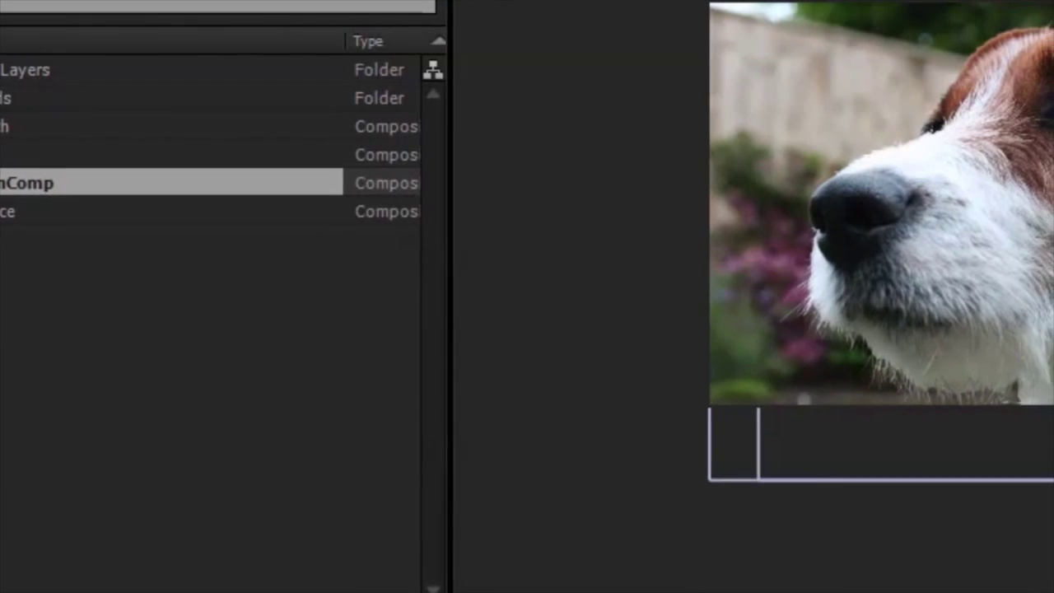
key(ctrl+shift+c)
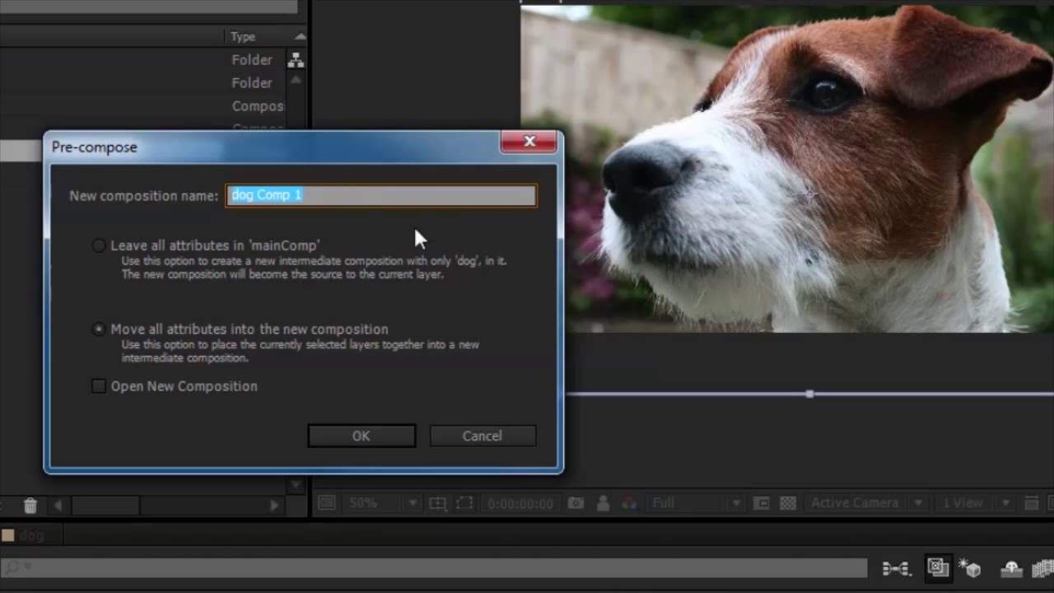
Name the dog precomp 'Source', then pre-compose the depth layer as 'Depth'.
text(Source)
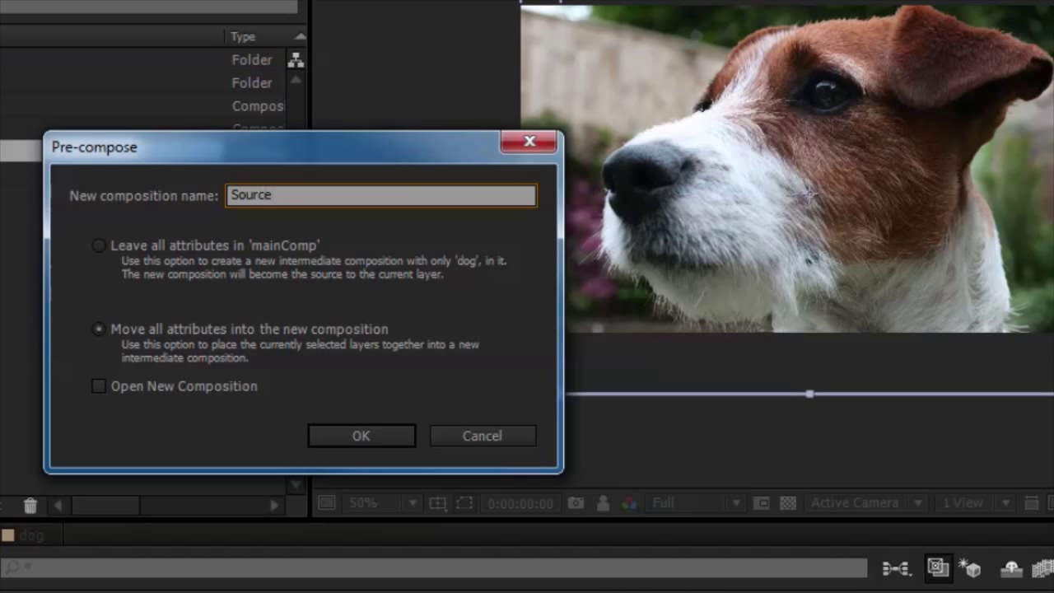
key(Return)
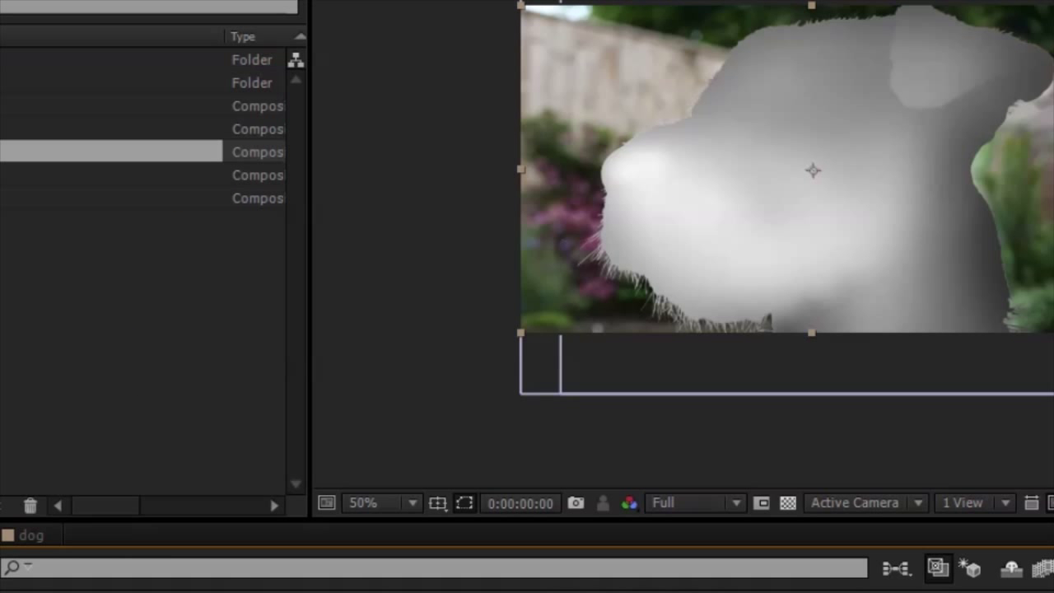
key(ctrl+shift+c)
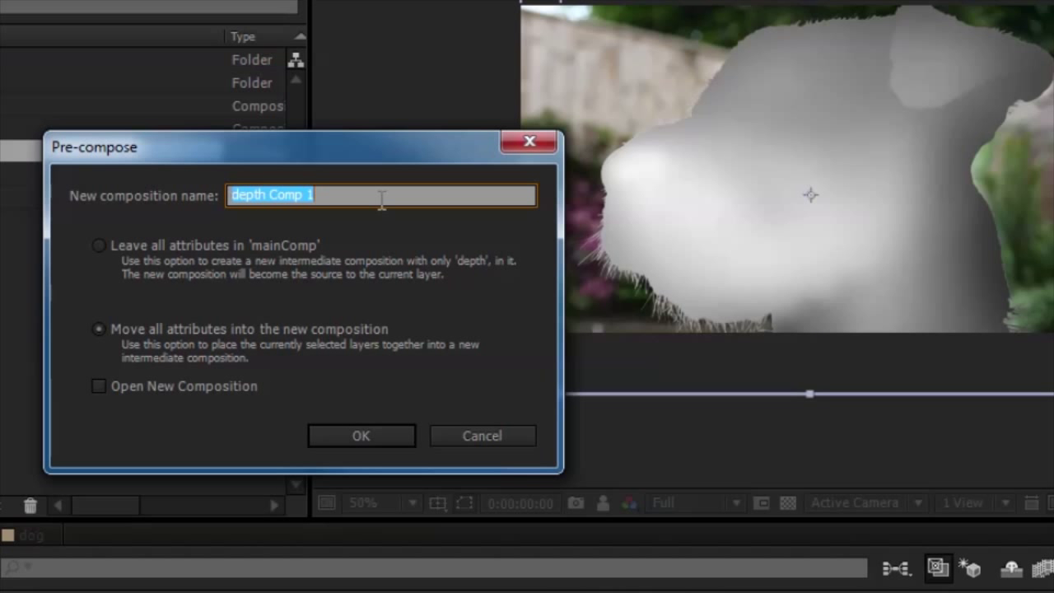
text(Depth)
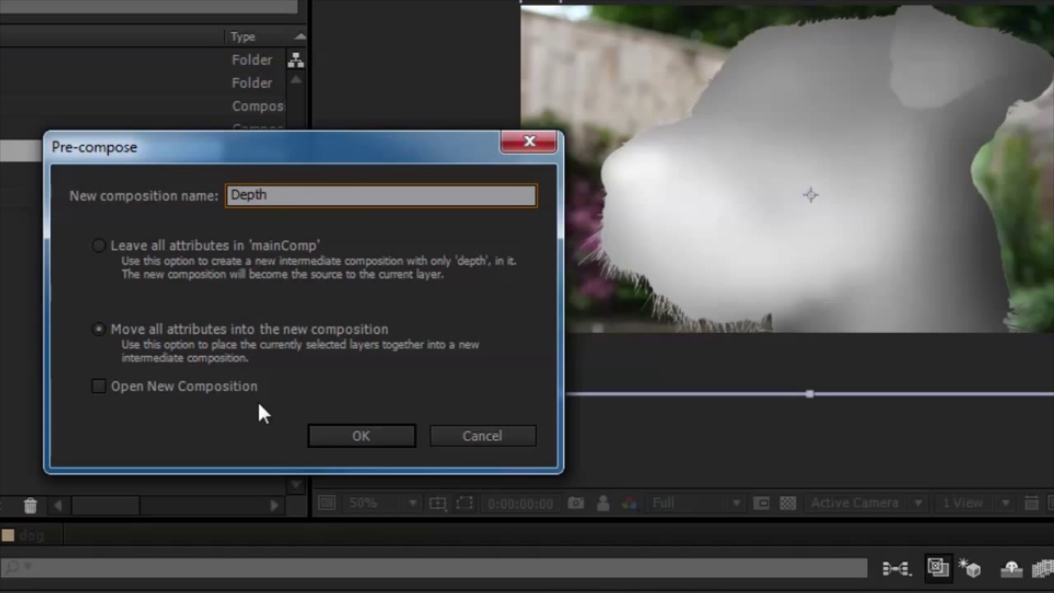
click(324, 435)
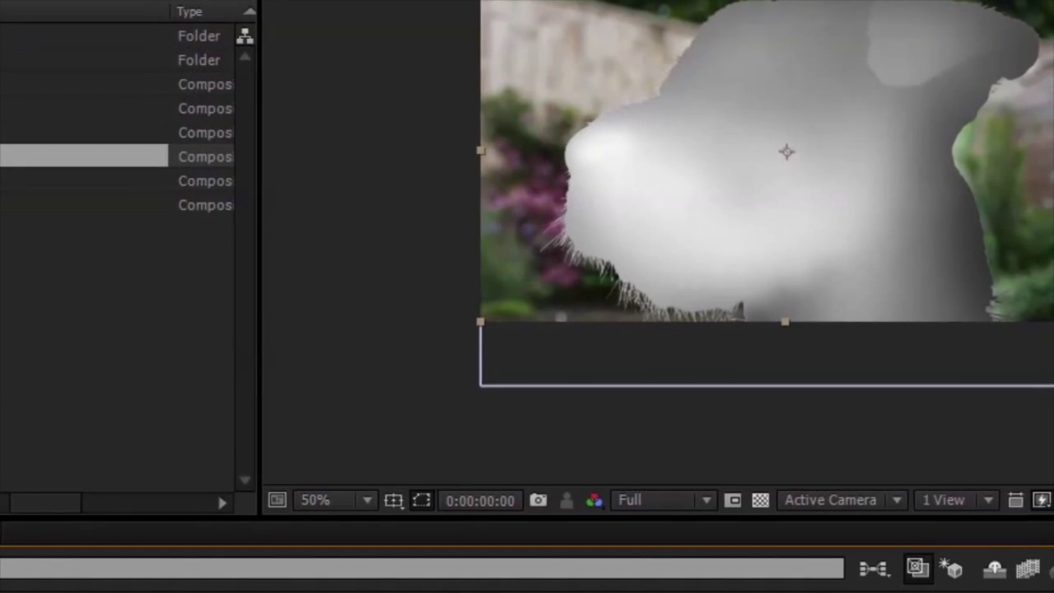
Add a 50mm camera named ShotCam to mainComp, dismissing the 2D-layers warning.
right_click(160, 497)
mouse_move(269, 519)
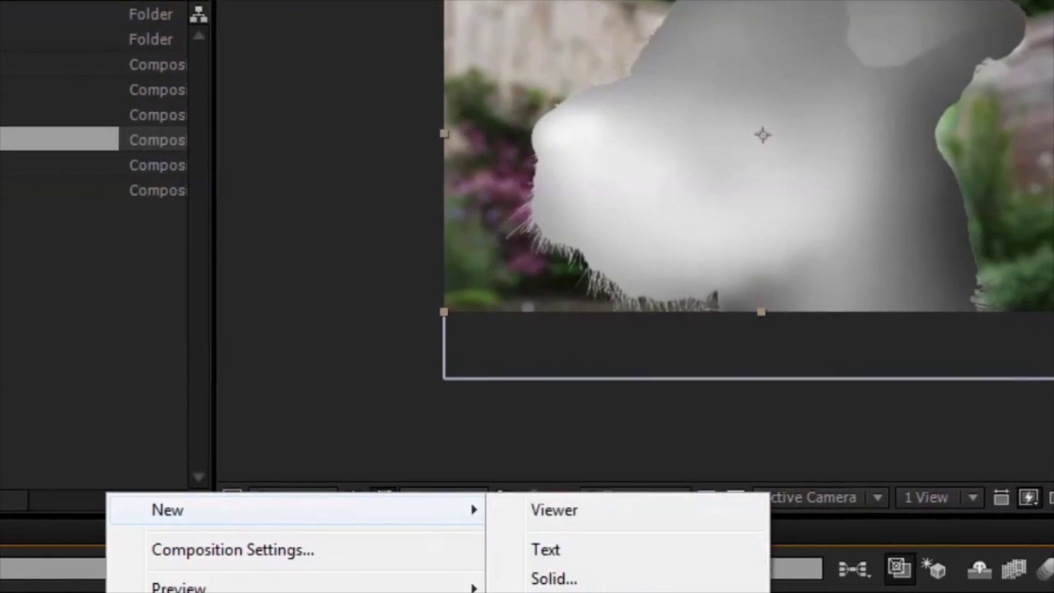
click(554, 590)
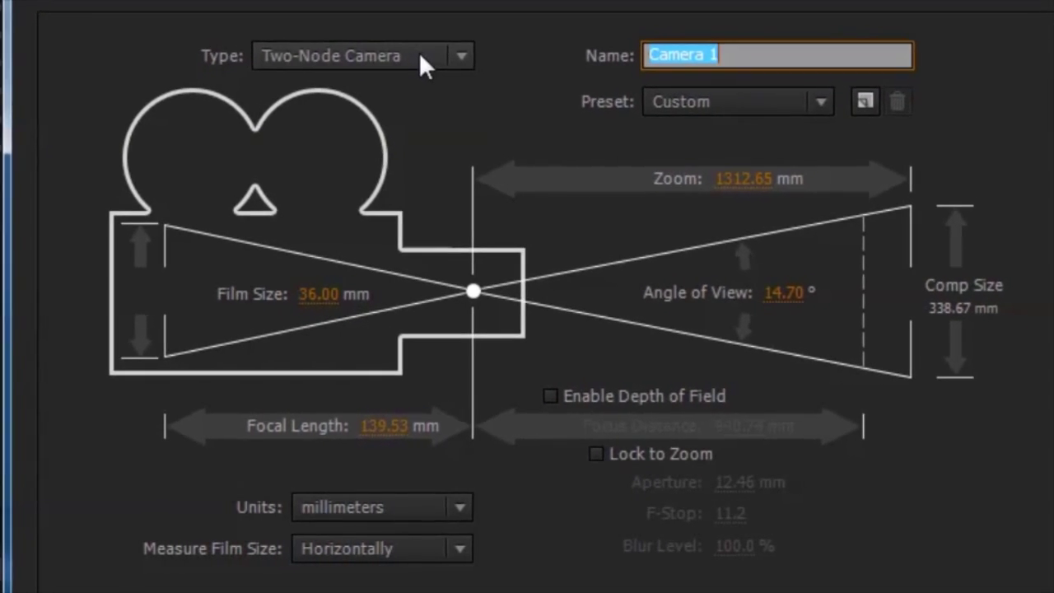
click(798, 101)
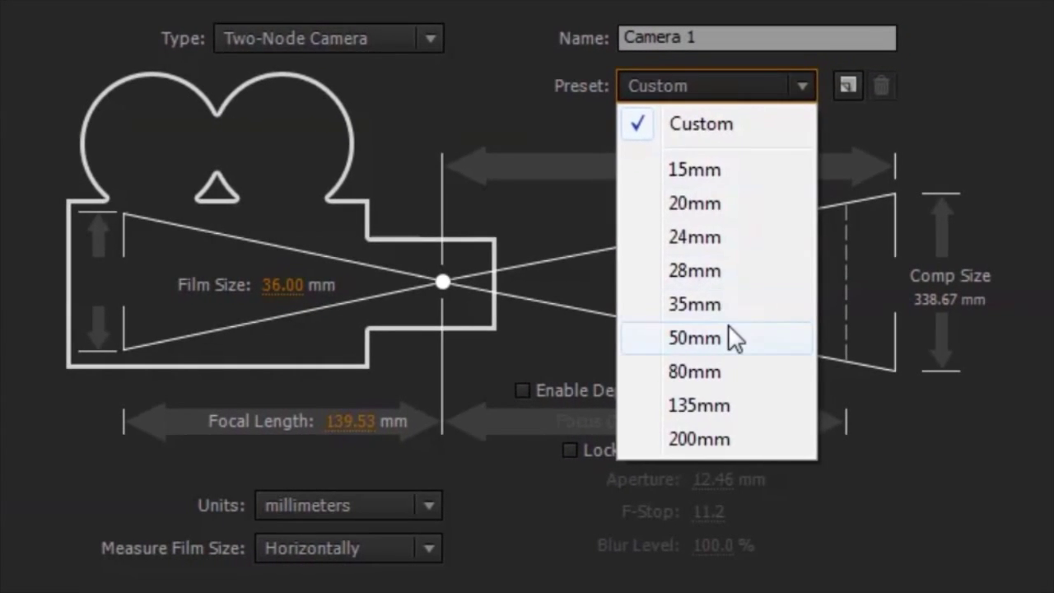
click(732, 337)
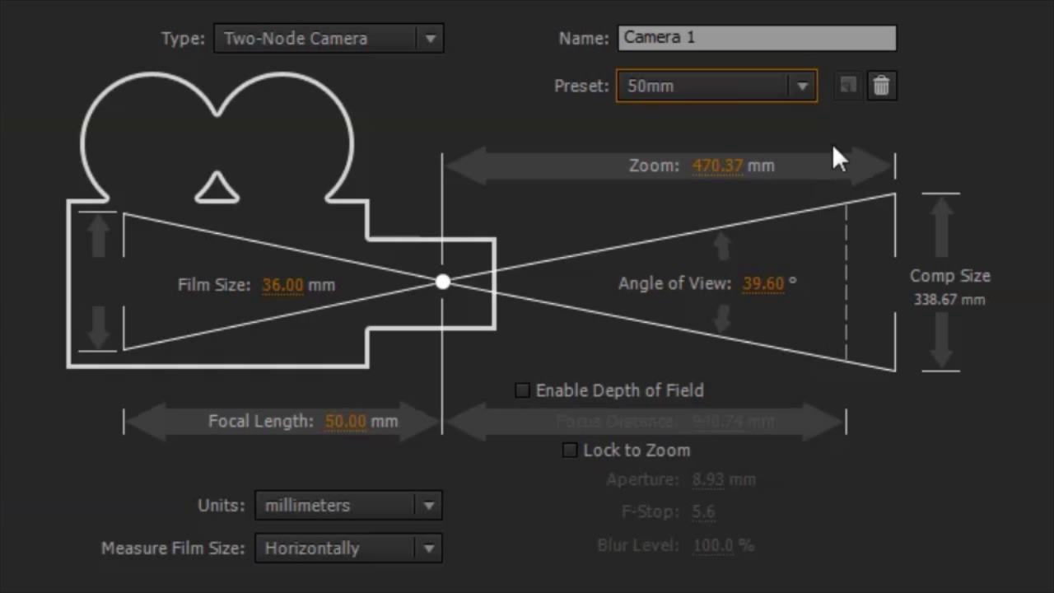
click(749, 34)
drag(748, 35, 616, 45)
text(Sh)
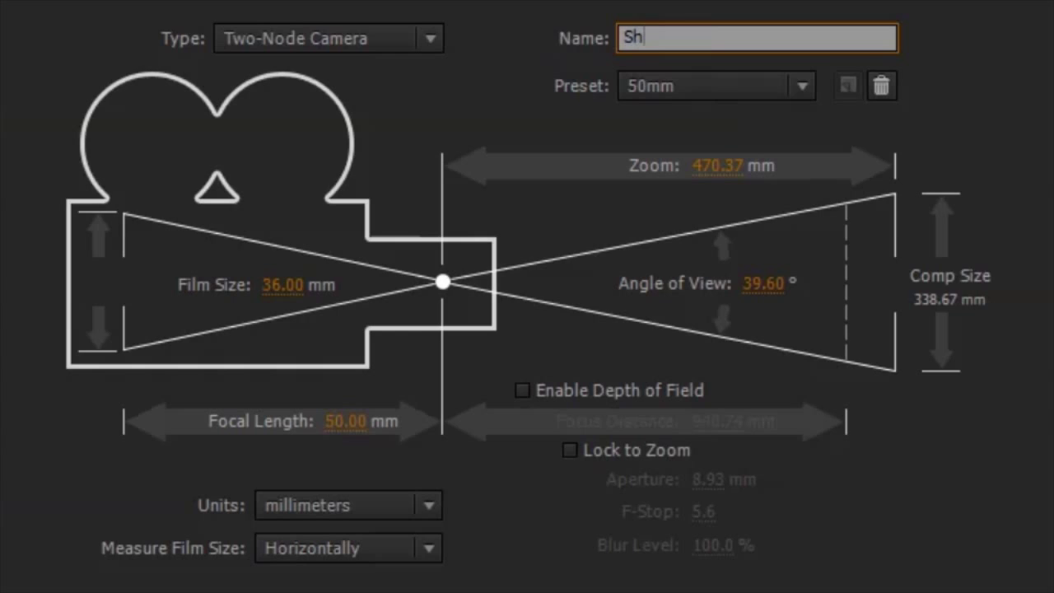
text(otCa)
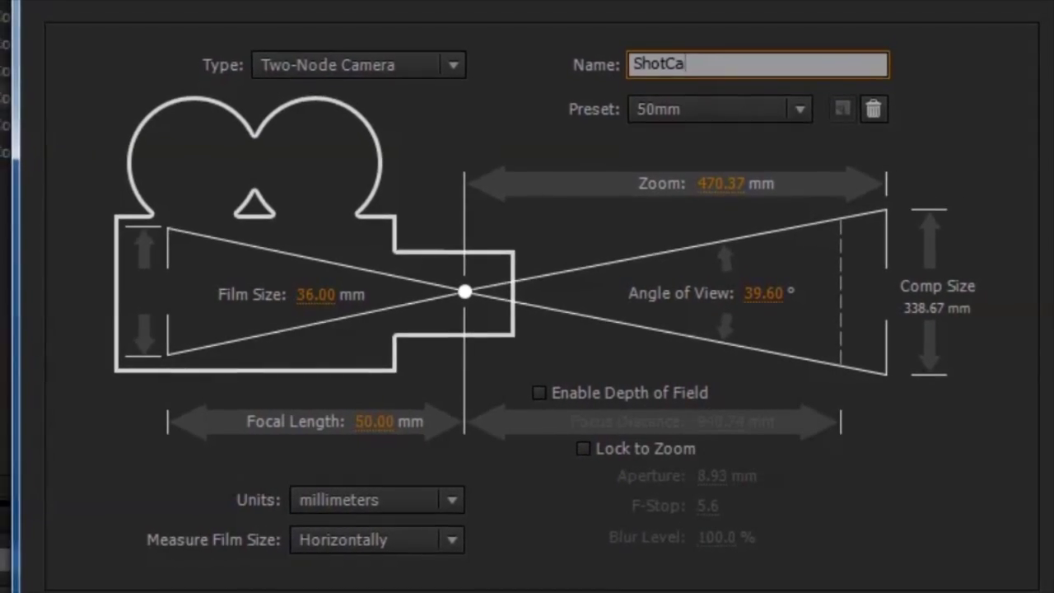
text(m)
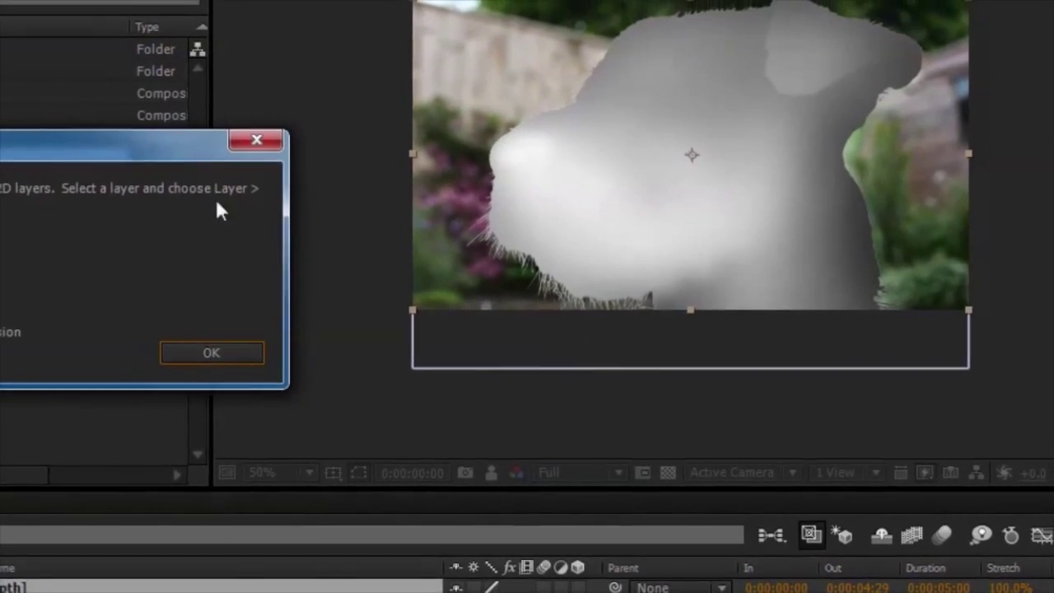
click(214, 354)
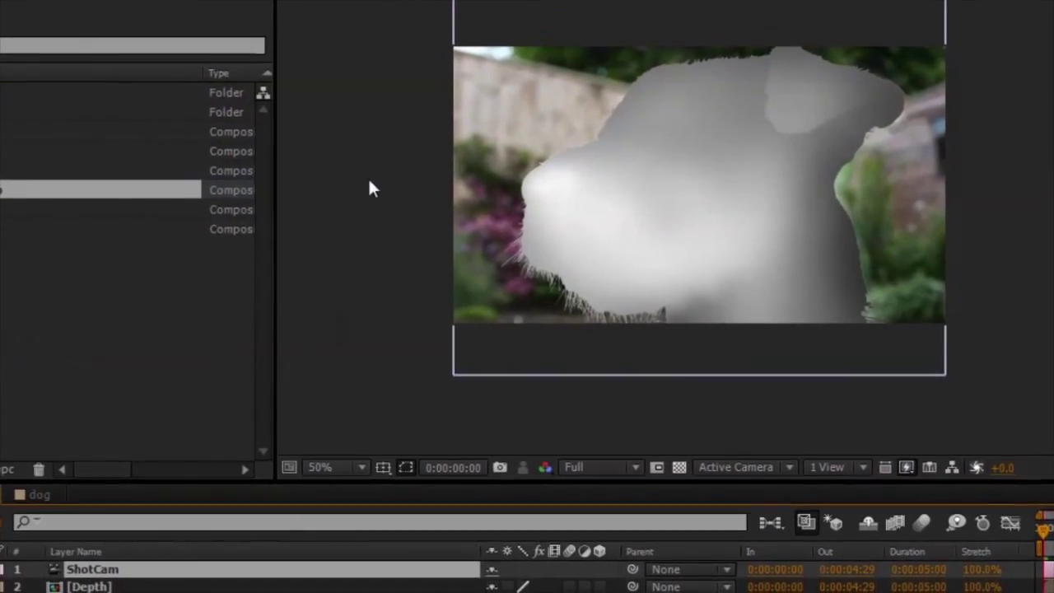
Duplicate ShotCam, rename the copy refCam, and move it below the other layers.
click(276, 585)
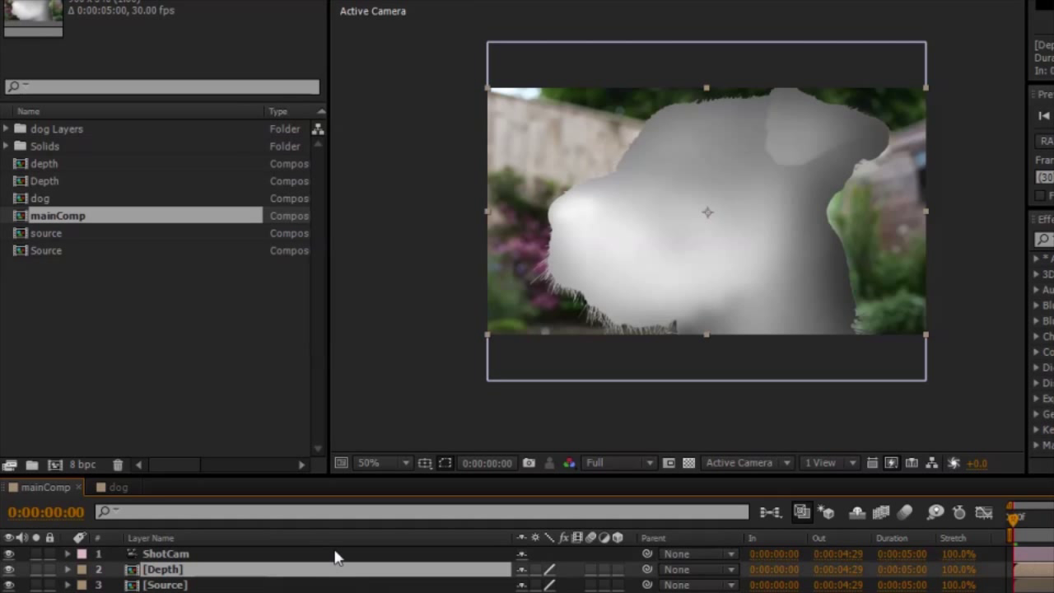
click(334, 556)
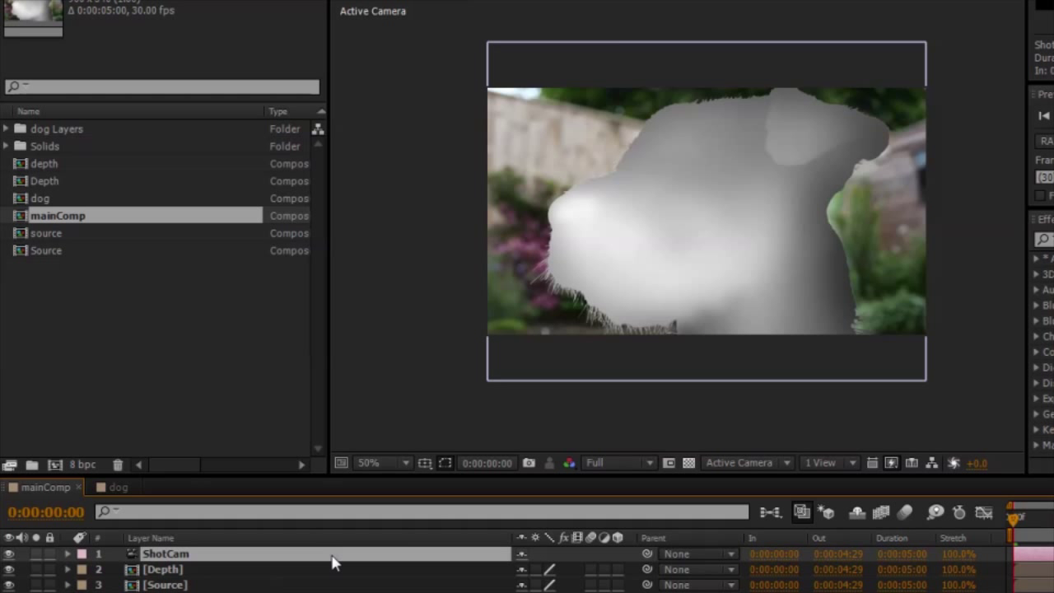
key(ctrl+d)
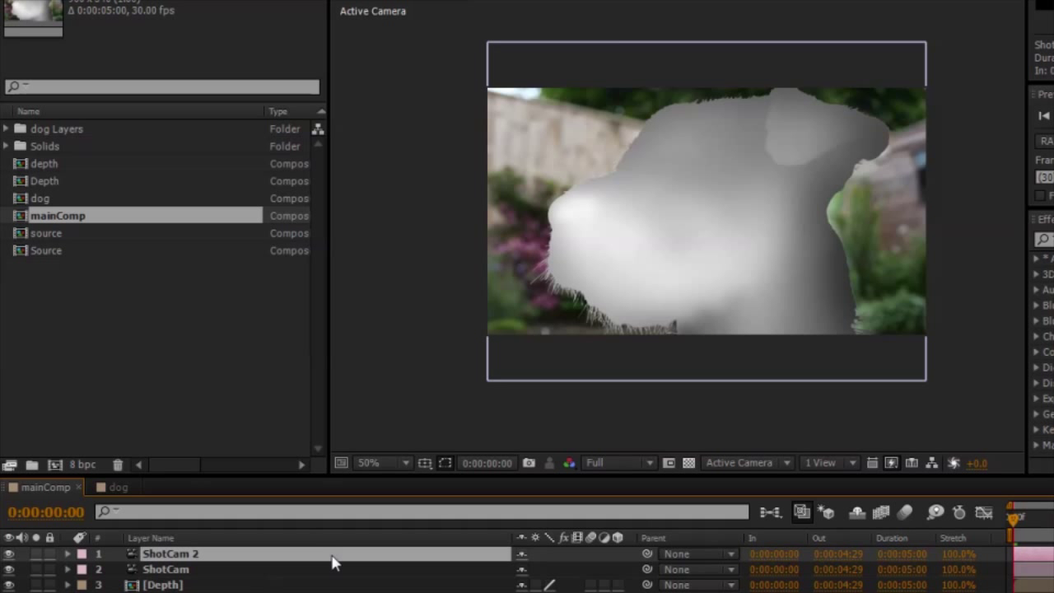
key(Return)
text(refCam)
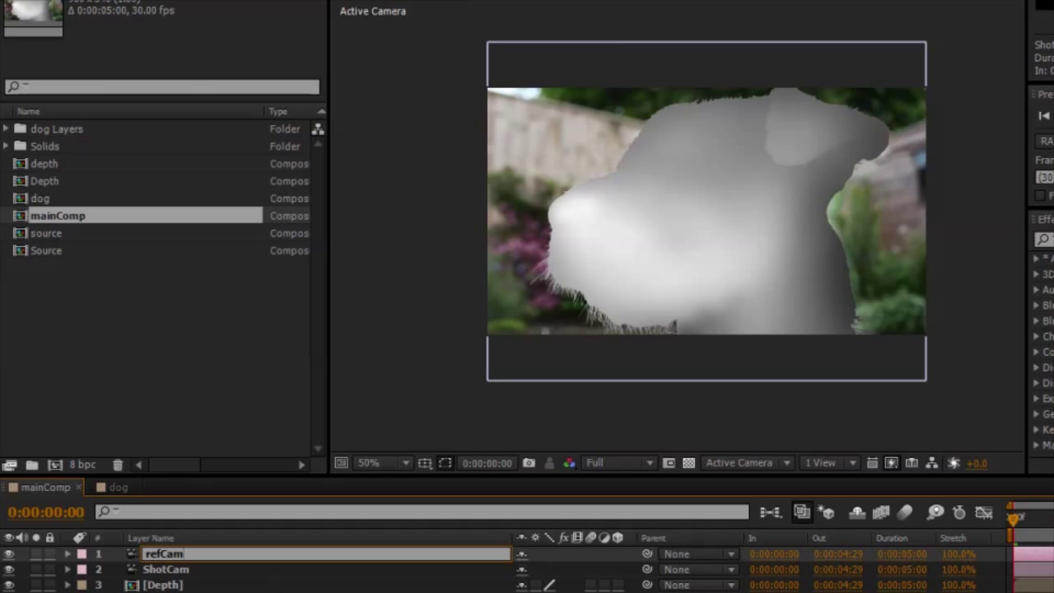
key(Return)
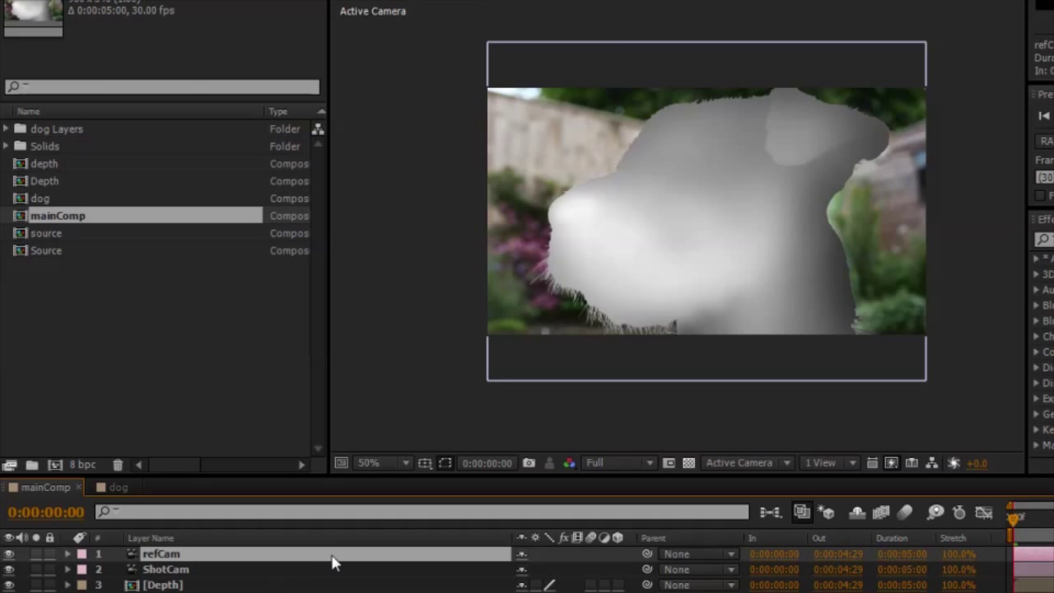
key(Delete)
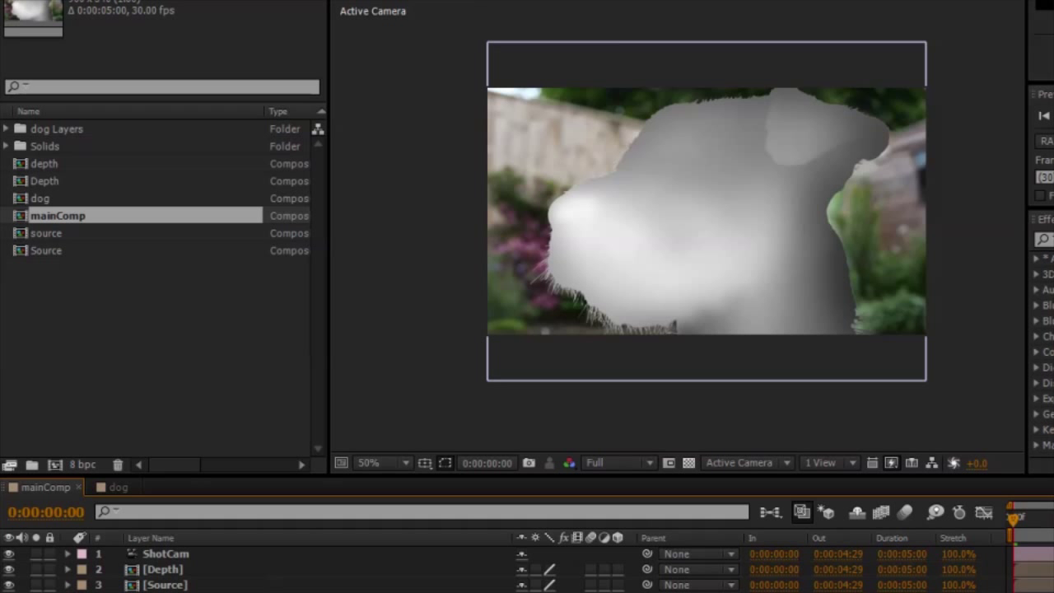
Create a black solid, place it below ShotCam, and name it PixelCloud.
right_click(228, 458)
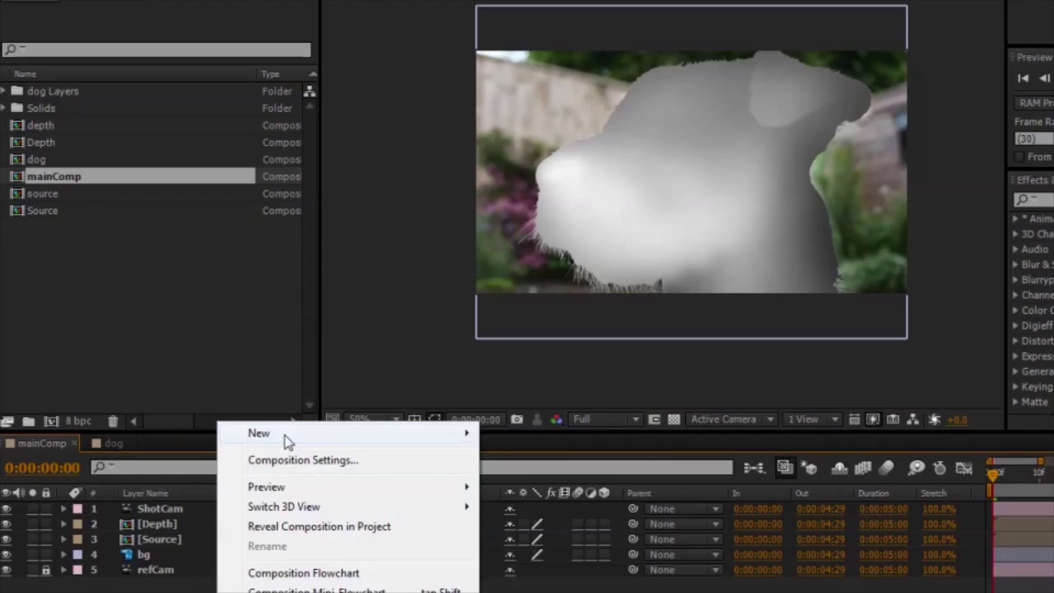
mouse_move(285, 437)
click(539, 482)
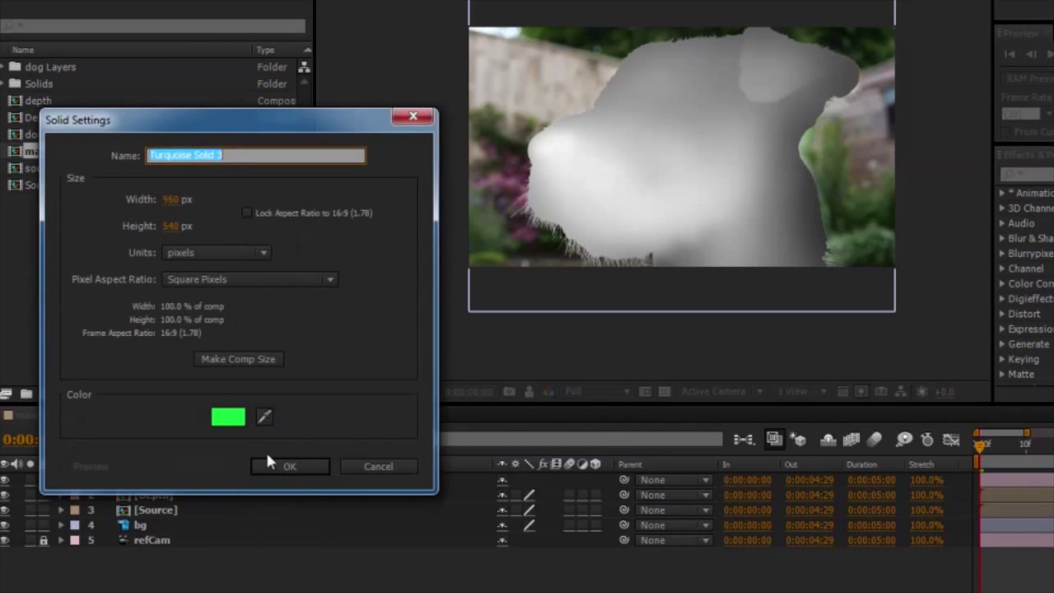
click(228, 416)
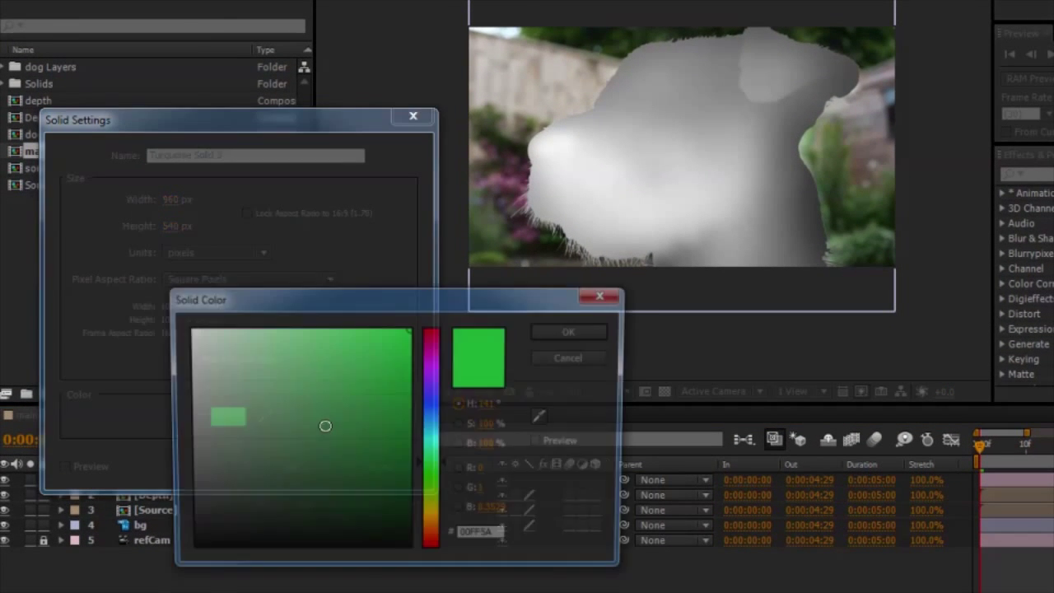
click(188, 550)
key(Return)
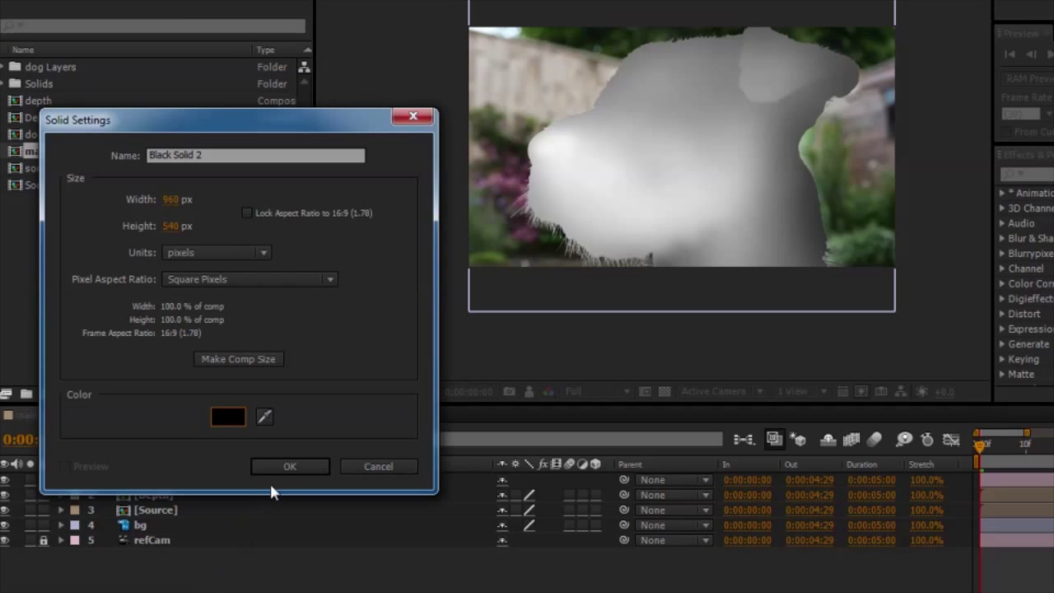
key(Return)
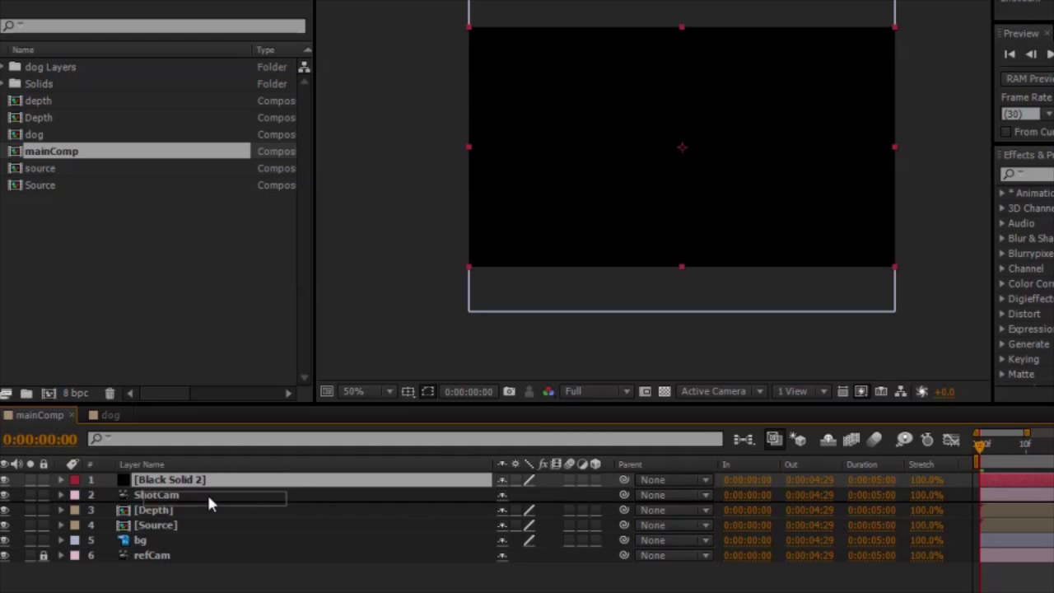
drag(209, 499, 208, 502)
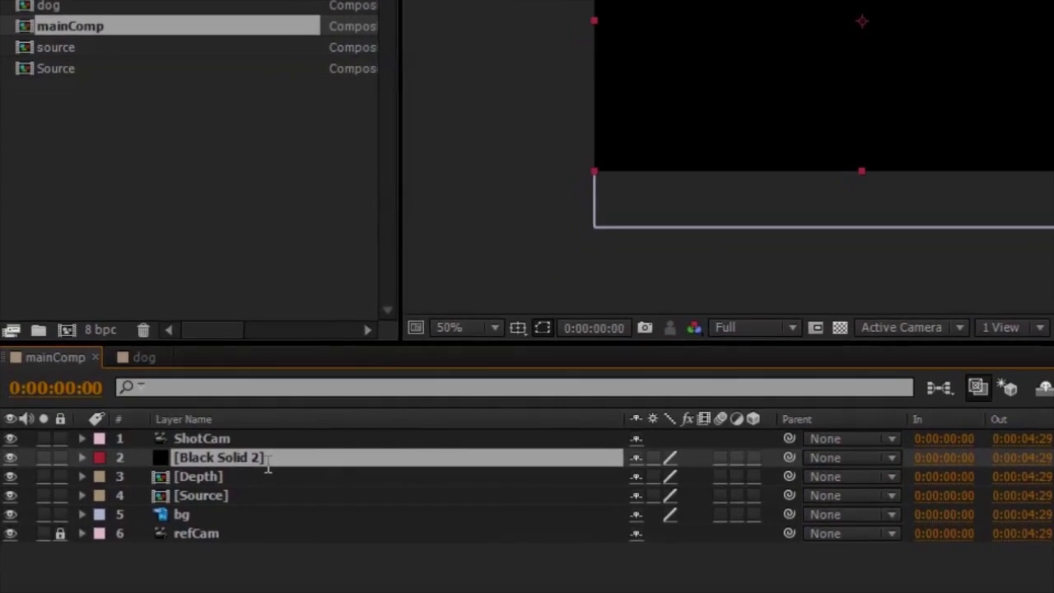
text(PixelCloud)
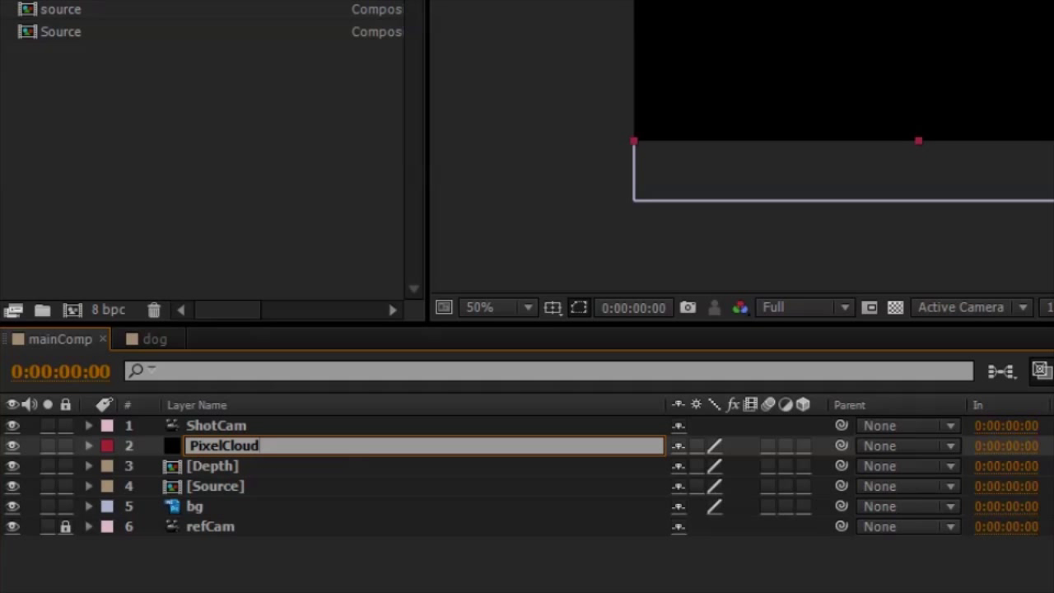
key(Return)
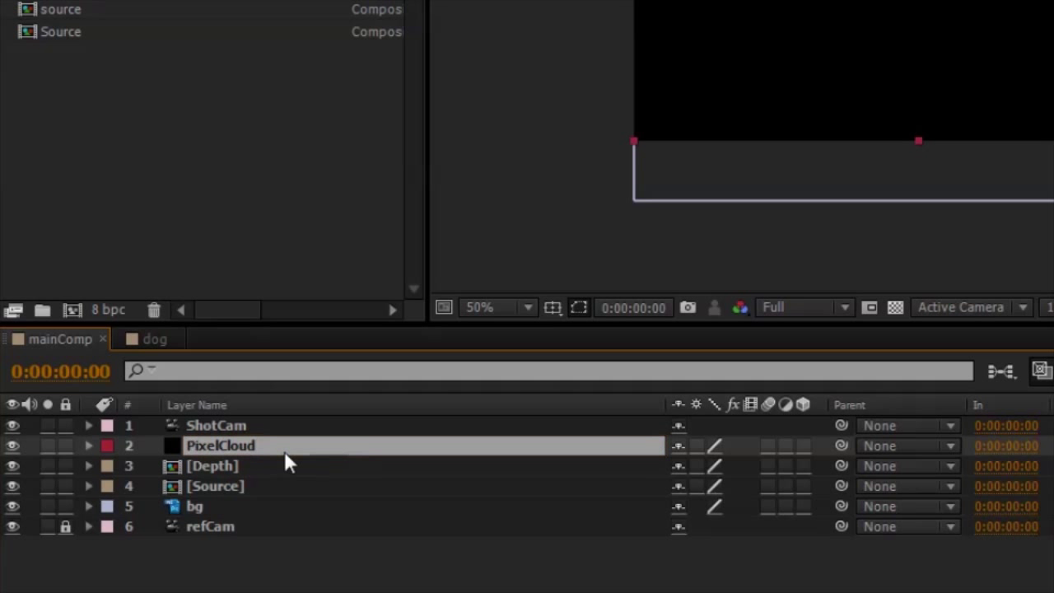
Hide the [Depth], [Source] and bg layers, leaving PixelCloud selected.
click(239, 469)
click(10, 466)
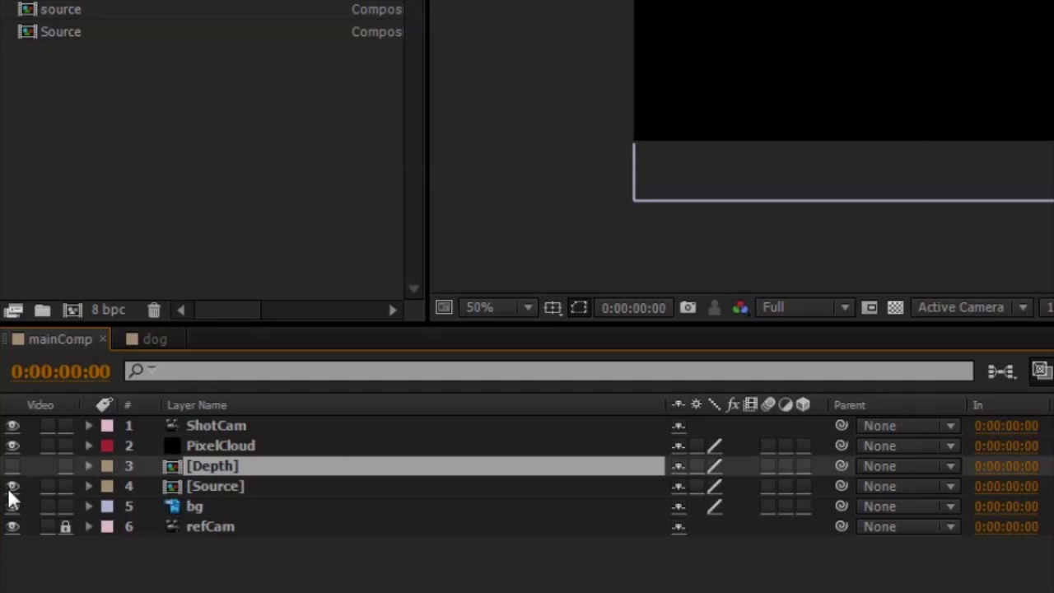
click(12, 487)
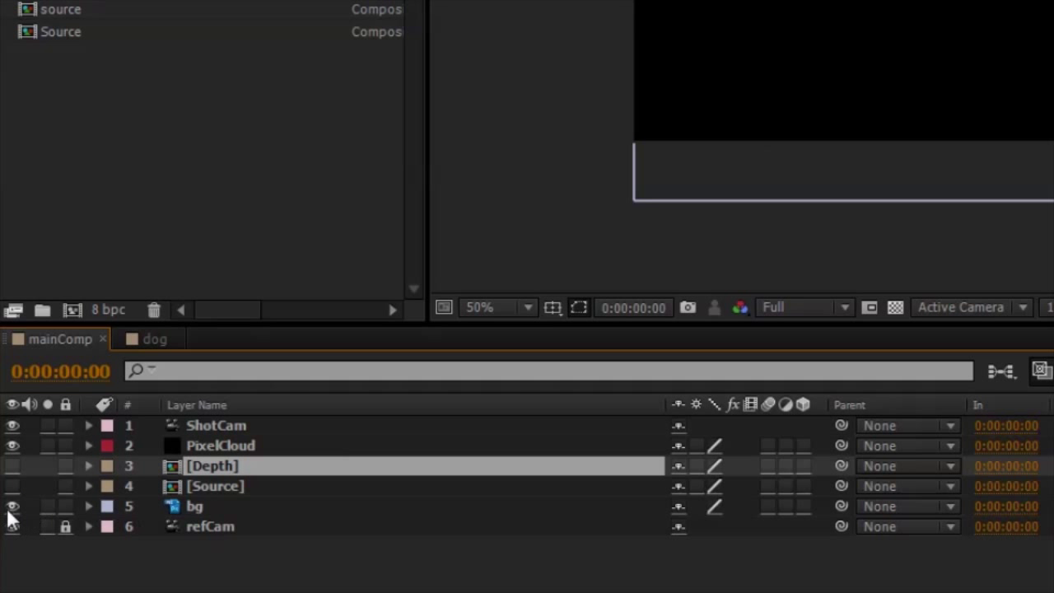
click(196, 510)
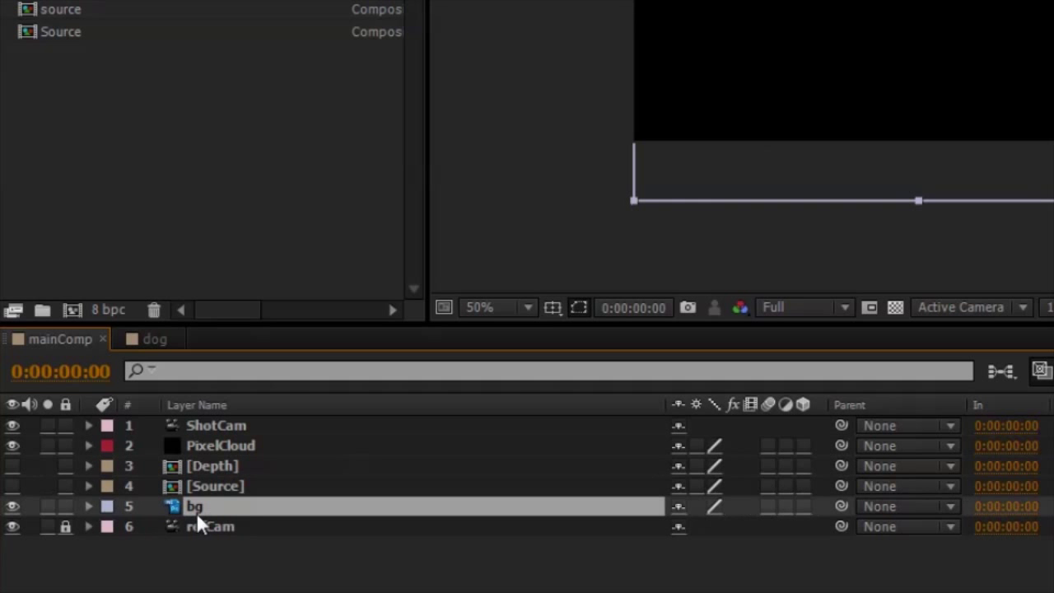
click(12, 526)
click(12, 505)
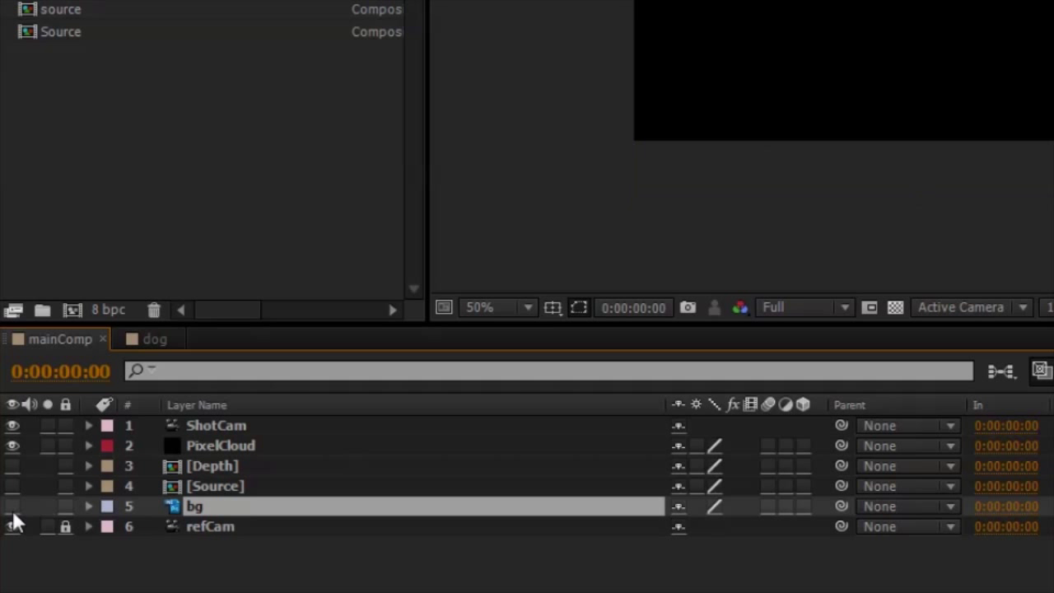
click(318, 449)
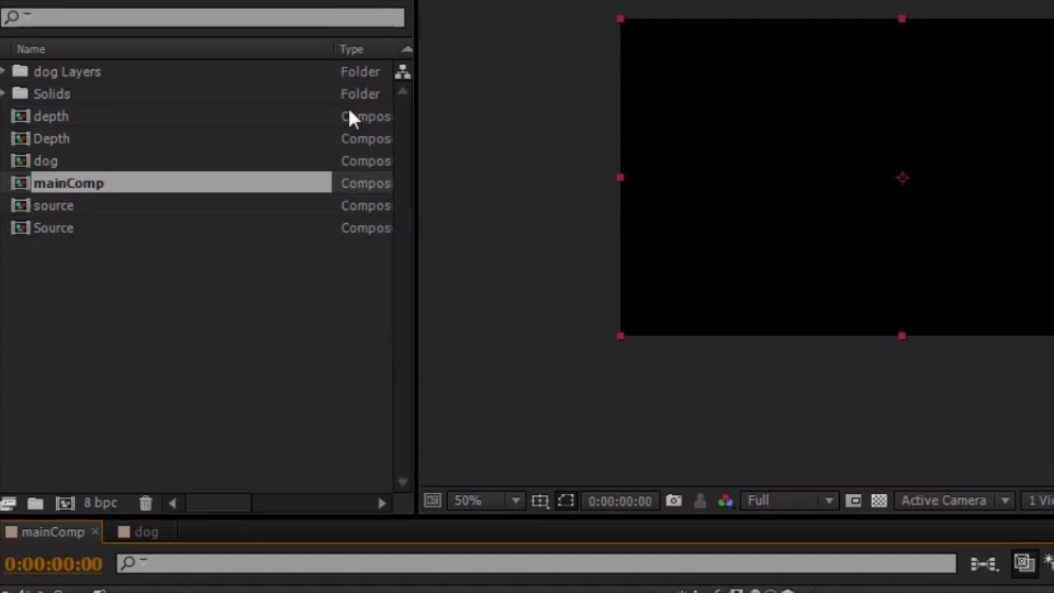
Apply Blurrypixel Pixel Cloud with Source as source layer and Depth as position pass.
click(229, 12)
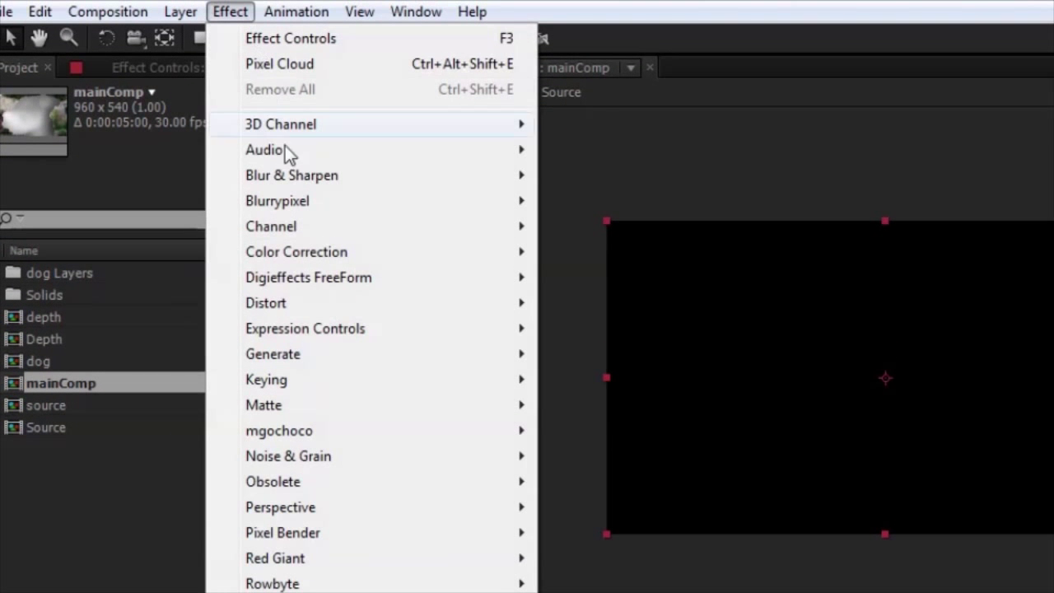
mouse_move(350, 202)
click(569, 204)
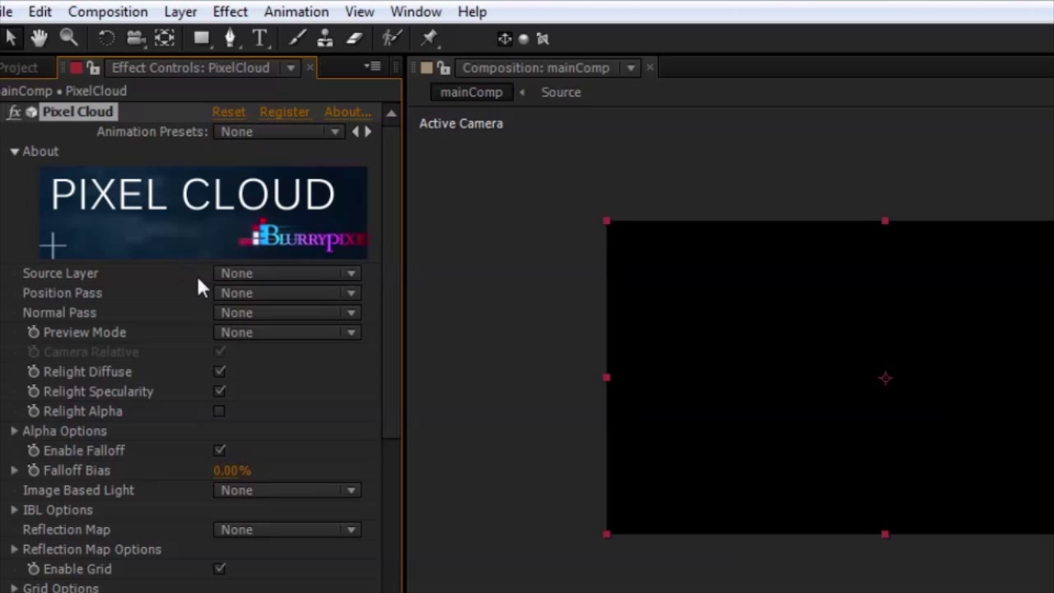
click(247, 277)
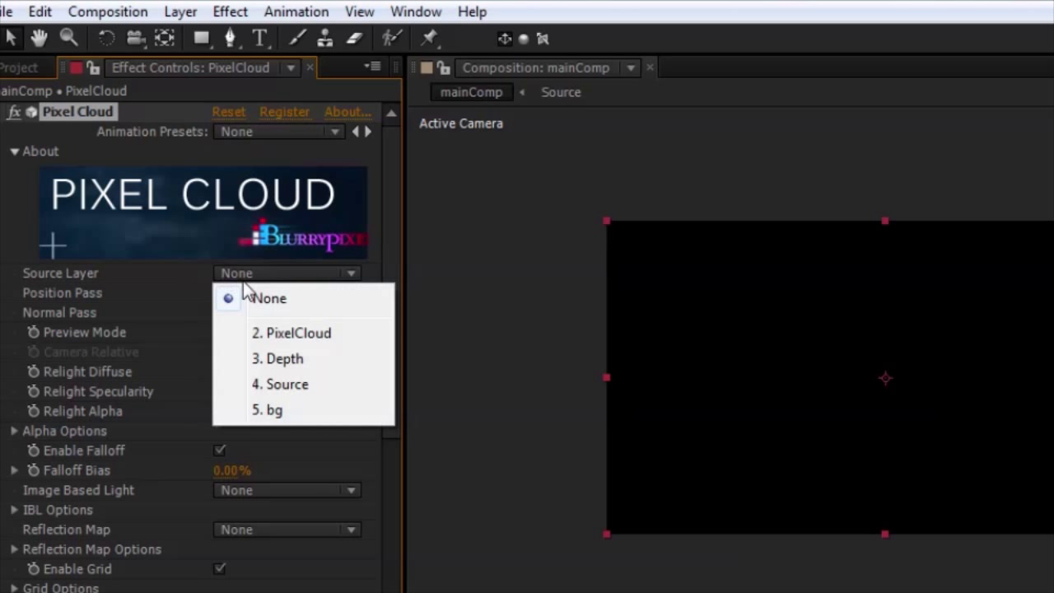
click(284, 384)
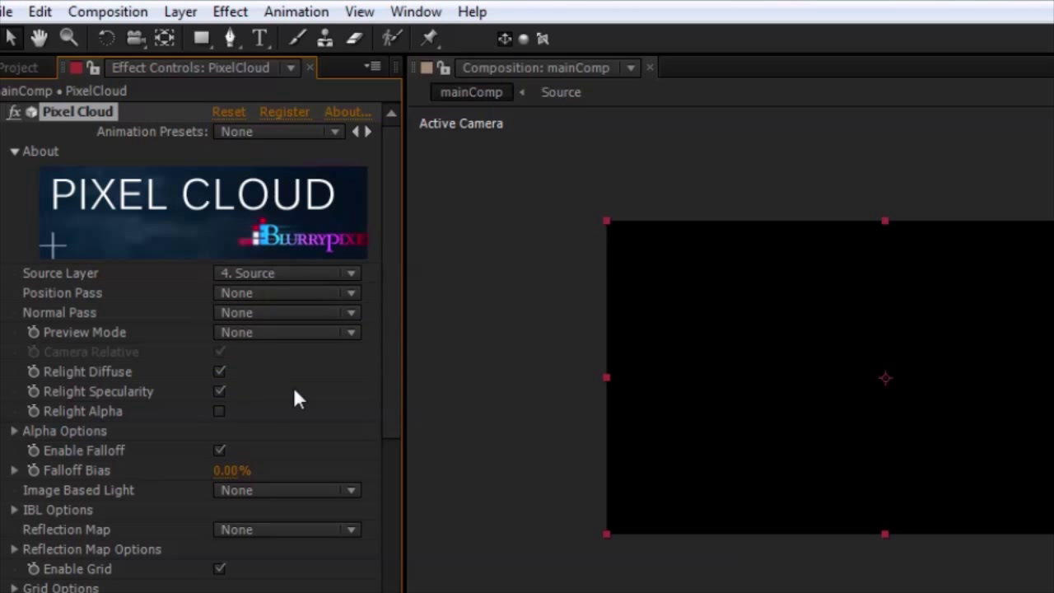
click(275, 312)
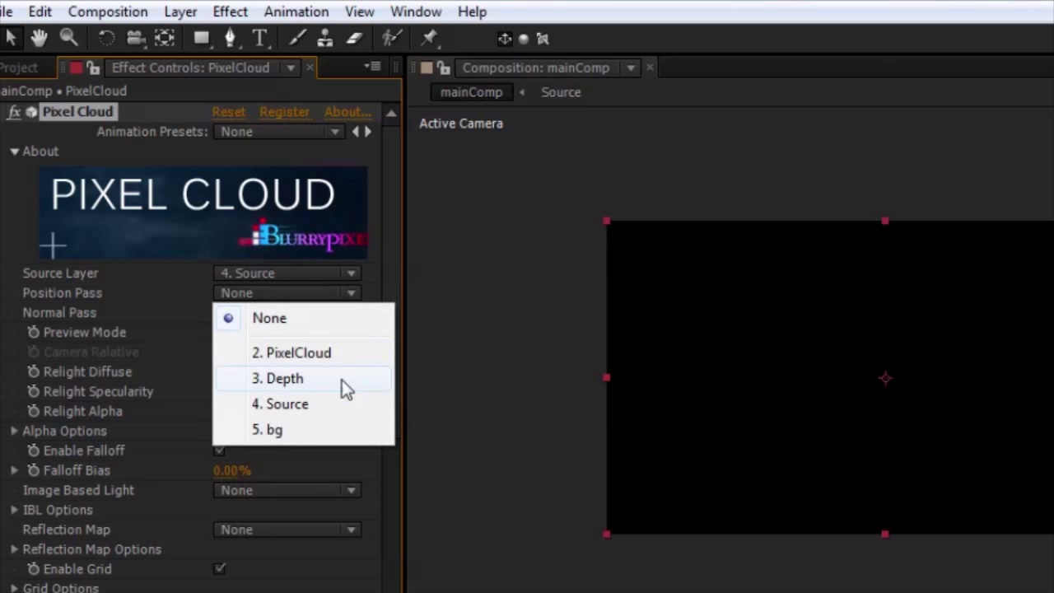
click(341, 380)
Link refCam as Pixel Cloud's reference camera.
scroll(226, 366, down, 10)
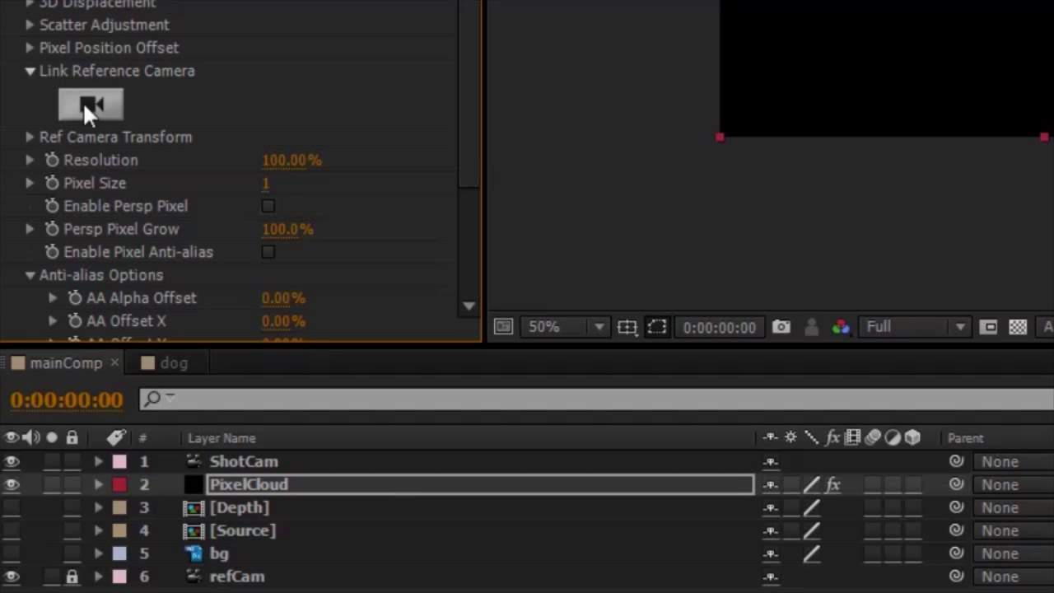
click(89, 105)
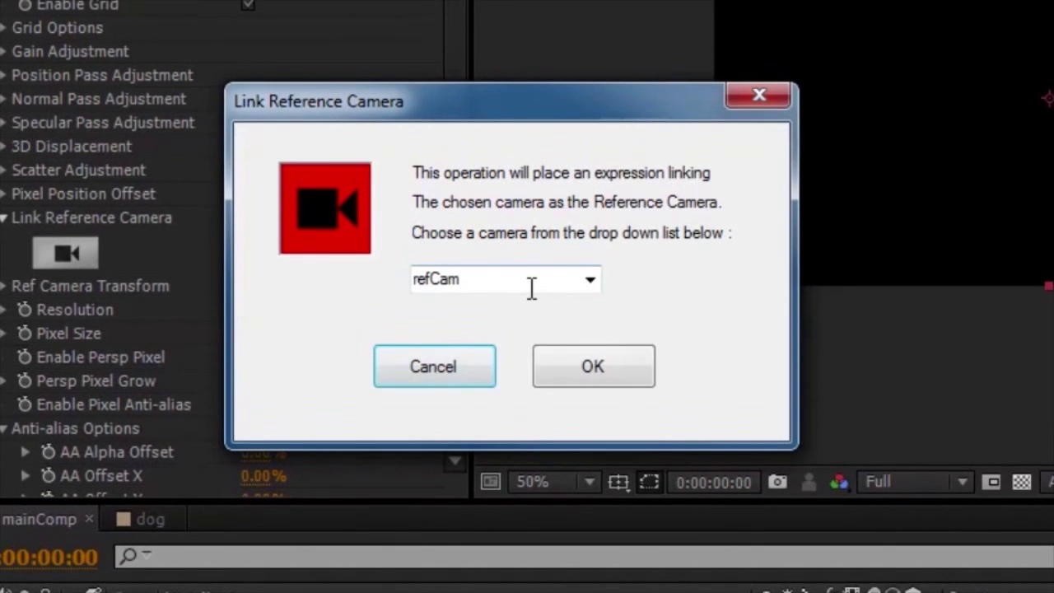
click(569, 369)
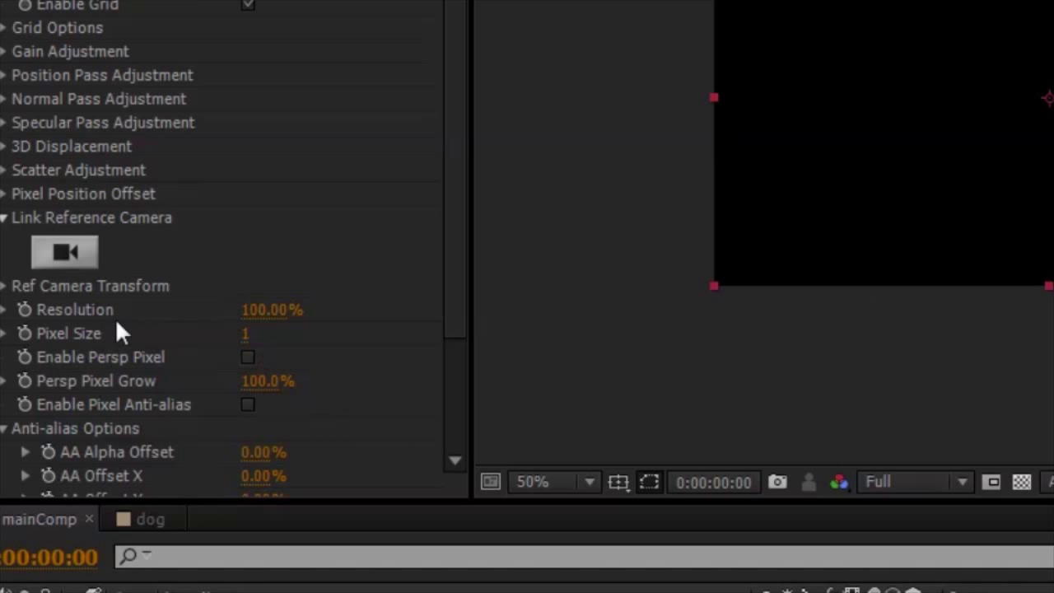
click(4, 286)
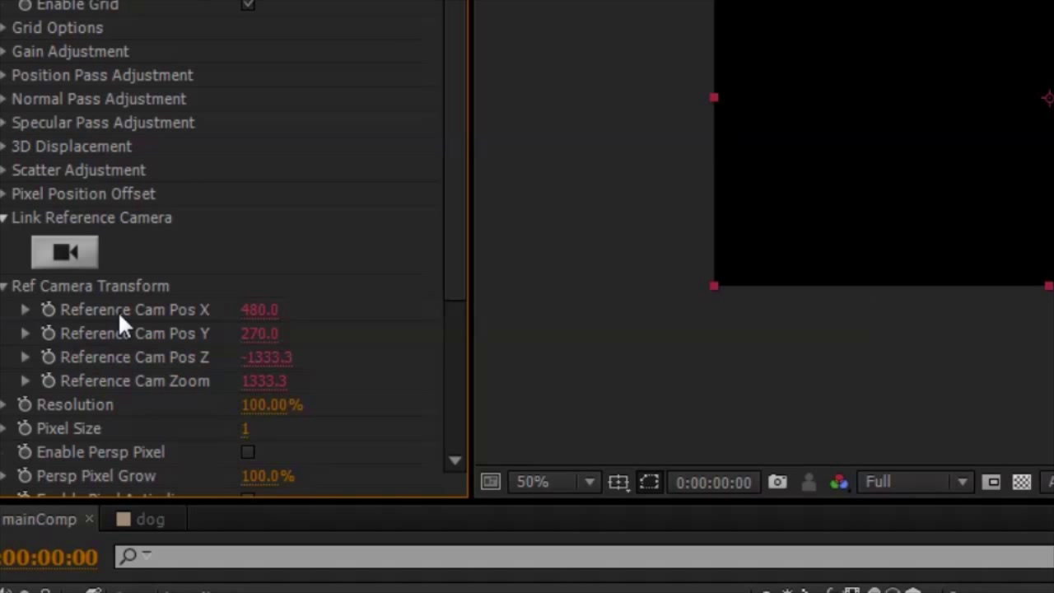
click(5, 286)
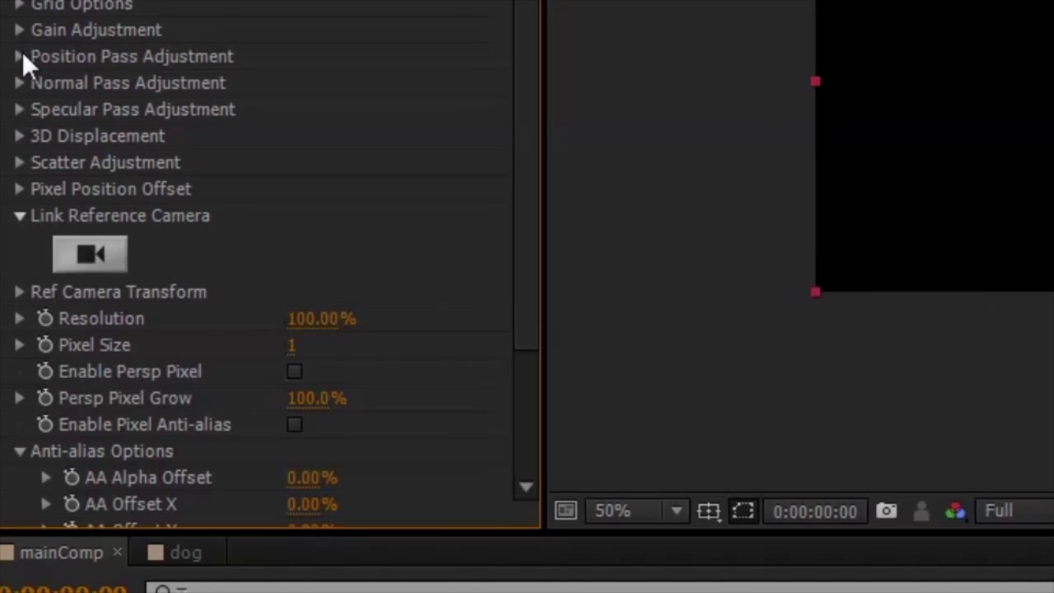
Set Map RGB to LumaZ Proj, enable Invert Z, disable Uniform Gain, and set Gain Z to 512.
click(27, 49)
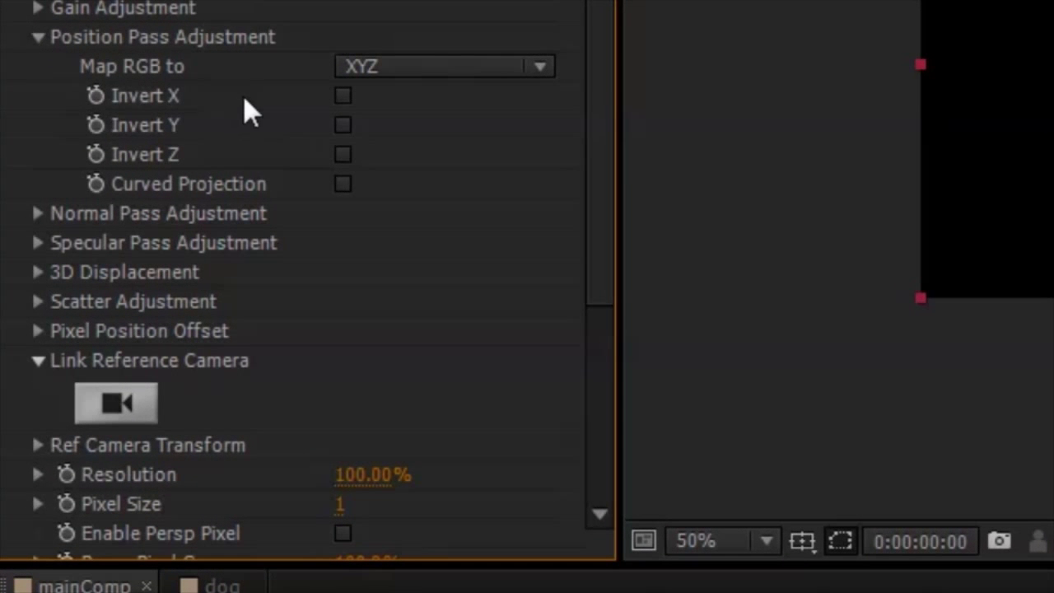
click(397, 66)
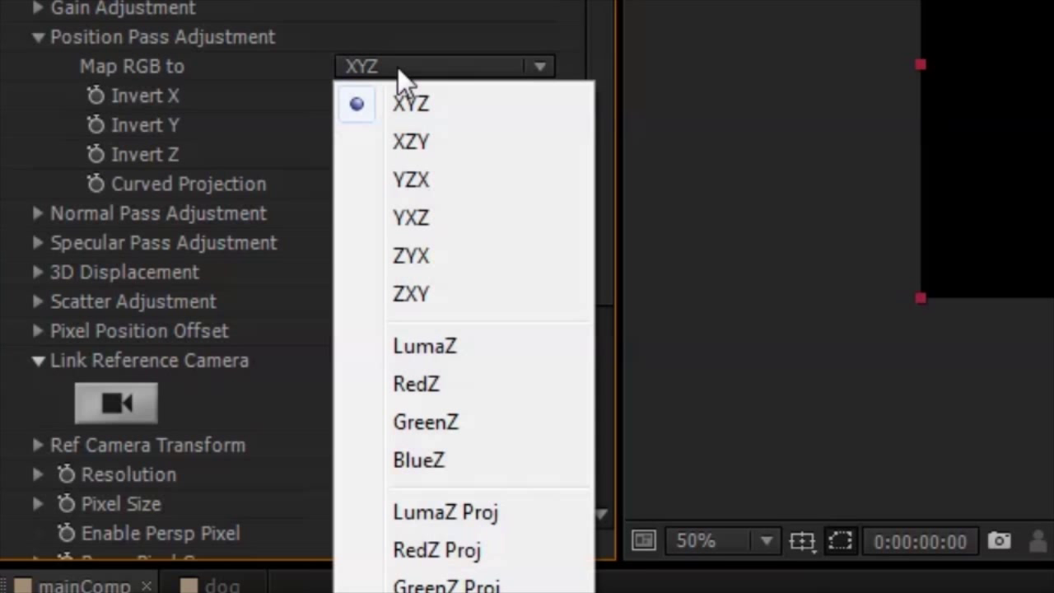
click(490, 515)
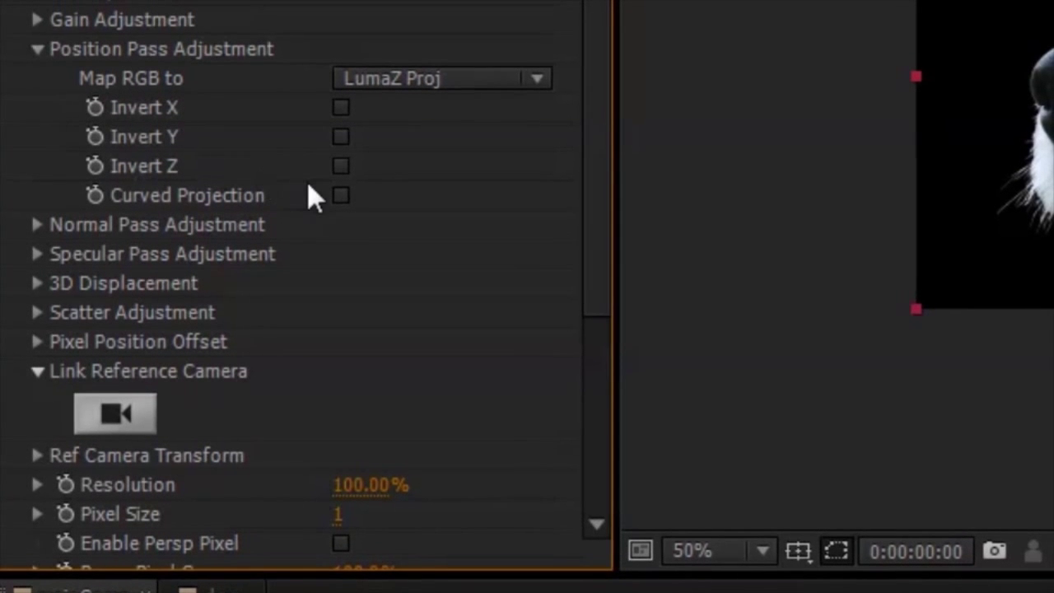
click(339, 173)
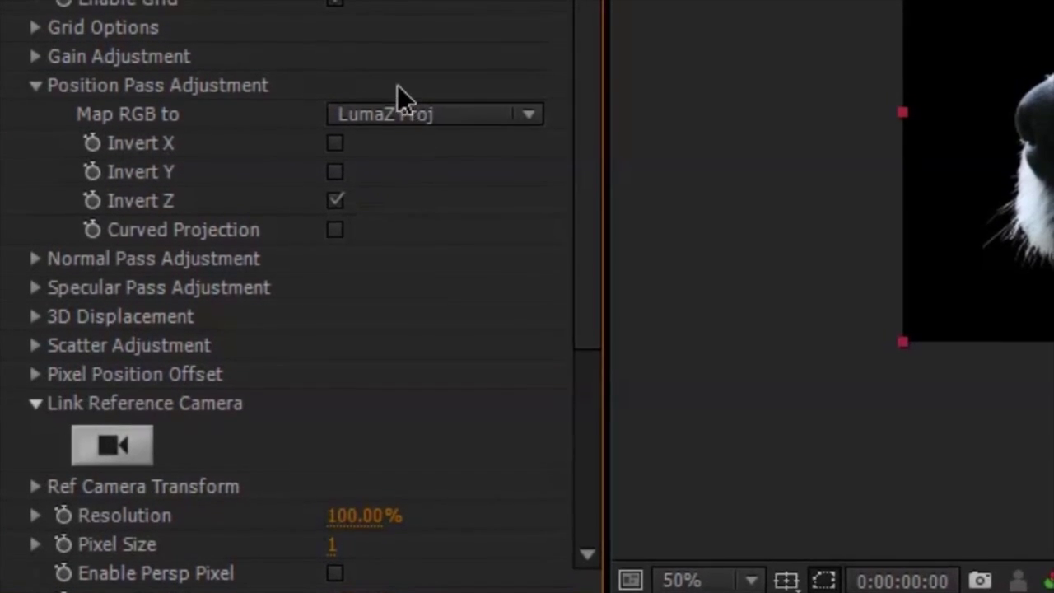
click(36, 56)
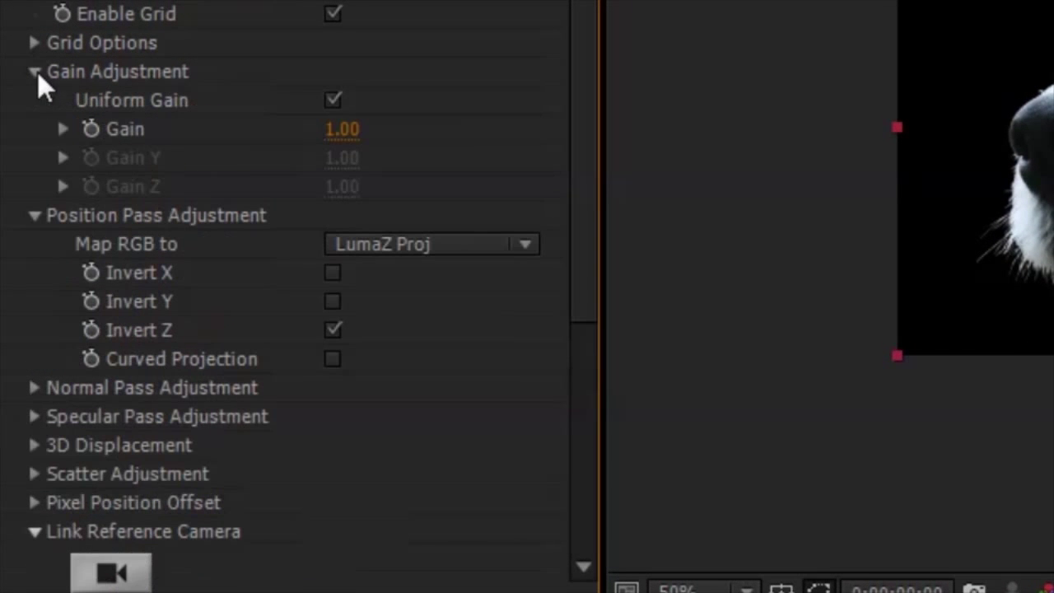
click(332, 99)
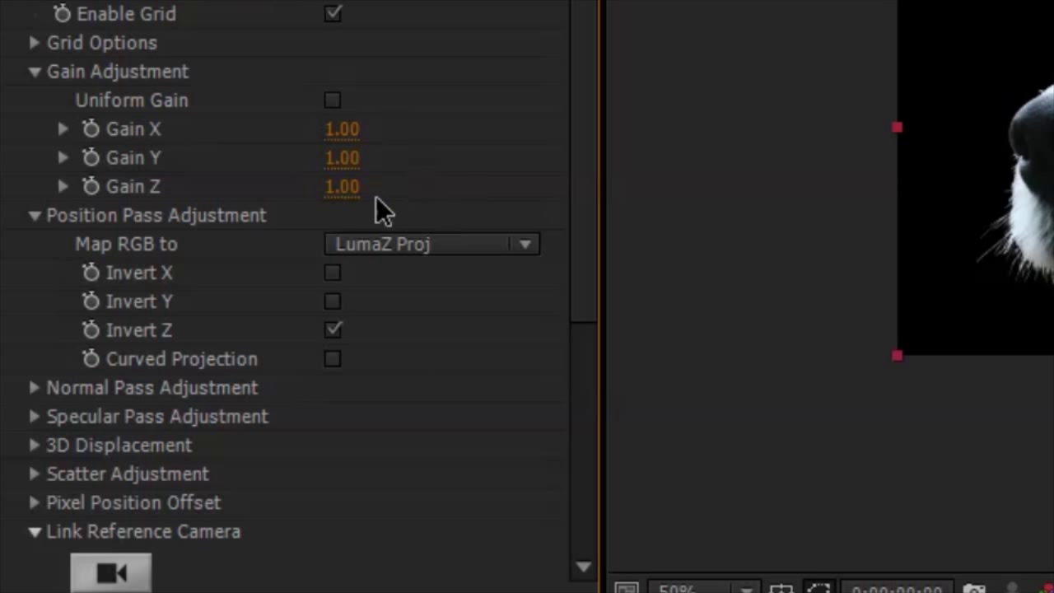
click(344, 202)
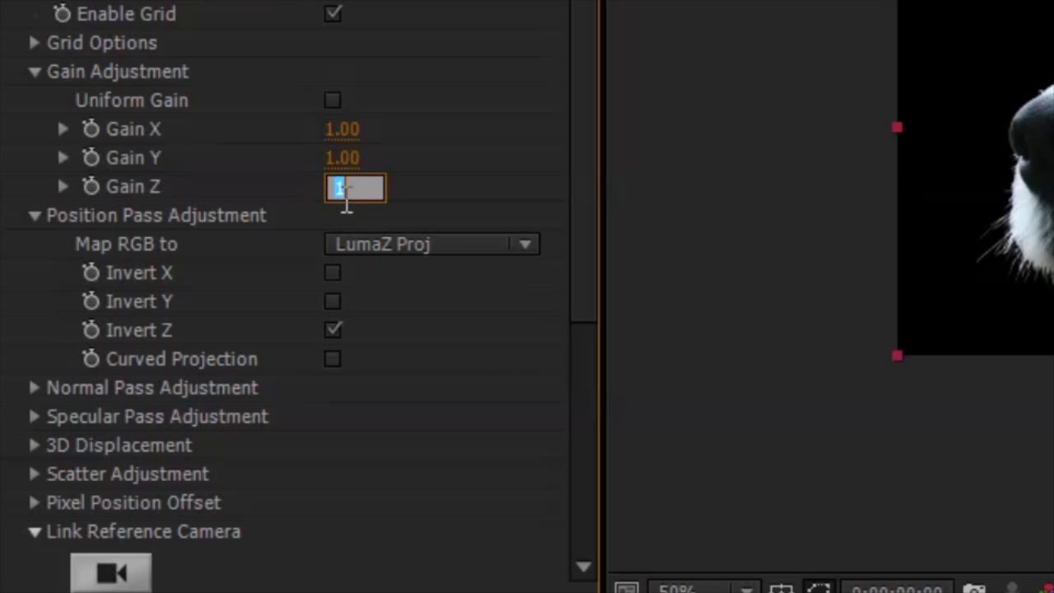
text(512)
key(Return)
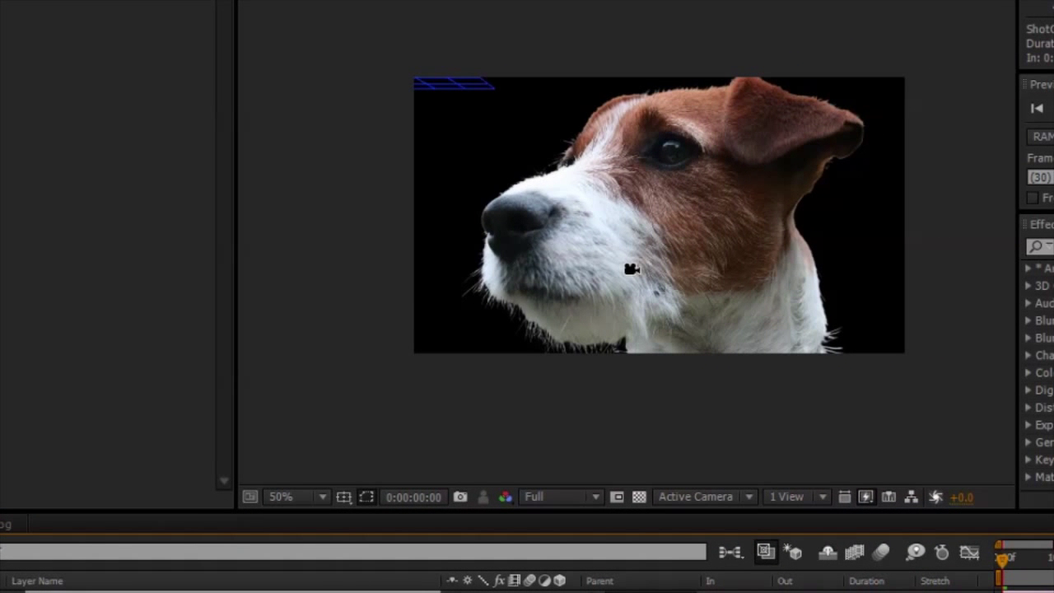
Orbit the camera around the dog to inspect the 3D pixel cloud.
drag(631, 266, 662, 279)
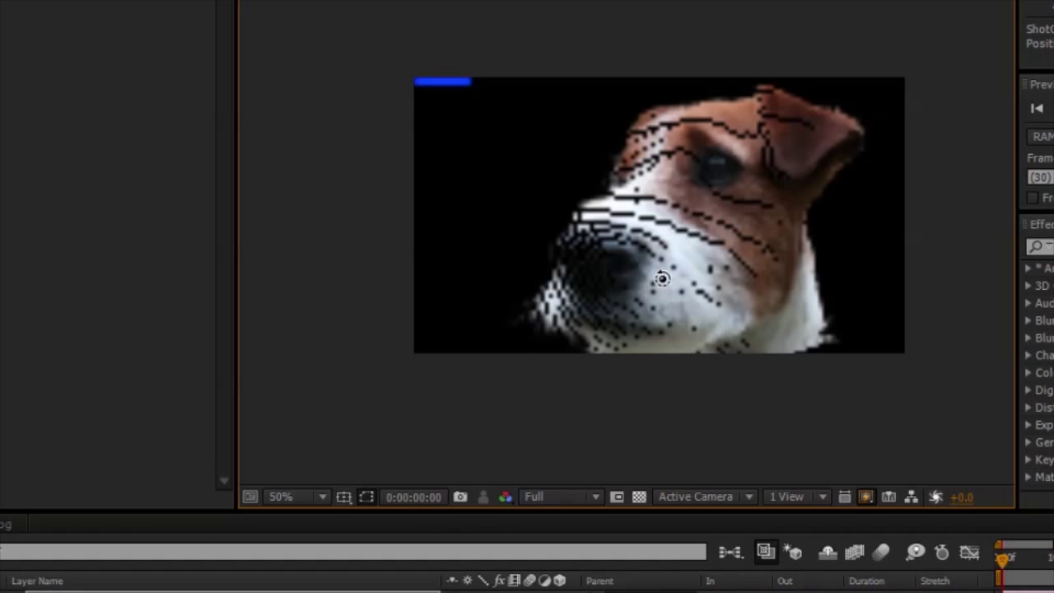
mouse_move(661, 279)
mouse_down()
mouse_move(688, 286)
mouse_move(642, 277)
mouse_up()
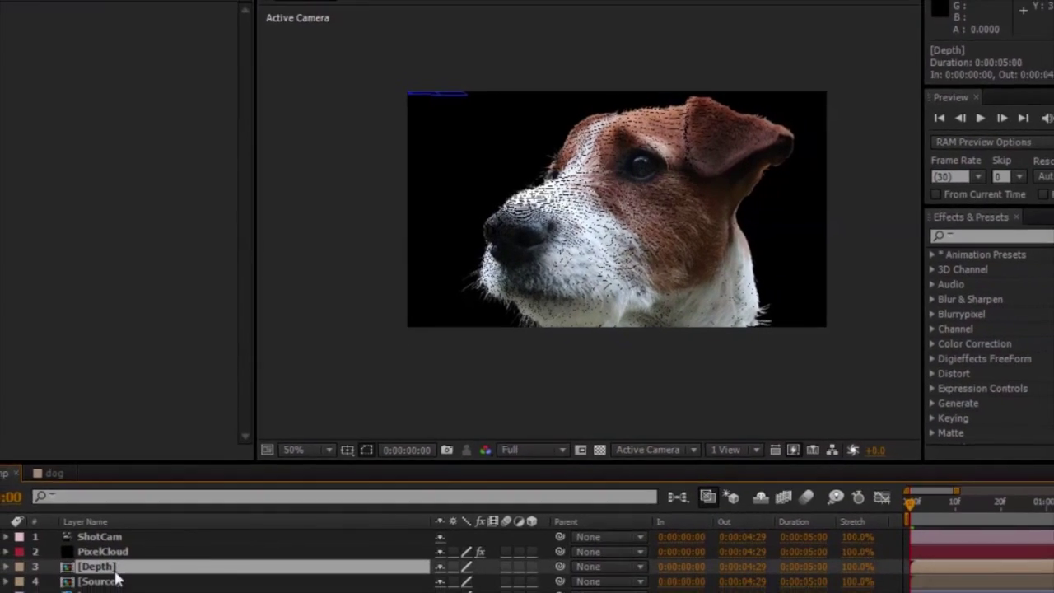
Scale the Depth precomp by 2 with Demo Palette.jsx and check it reads 1920×1080.
double_click(97, 568)
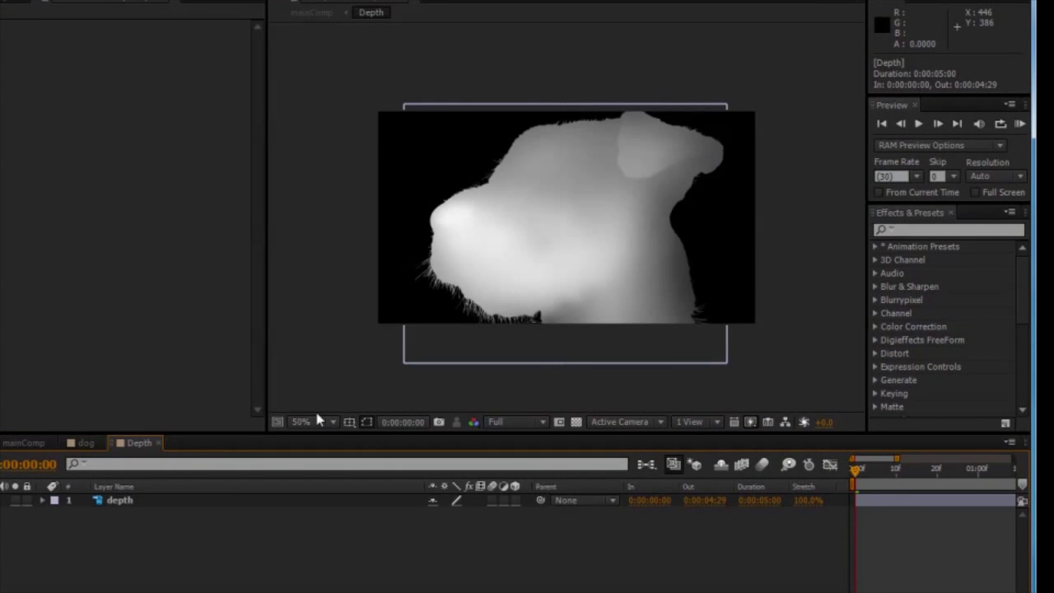
click(16, 2)
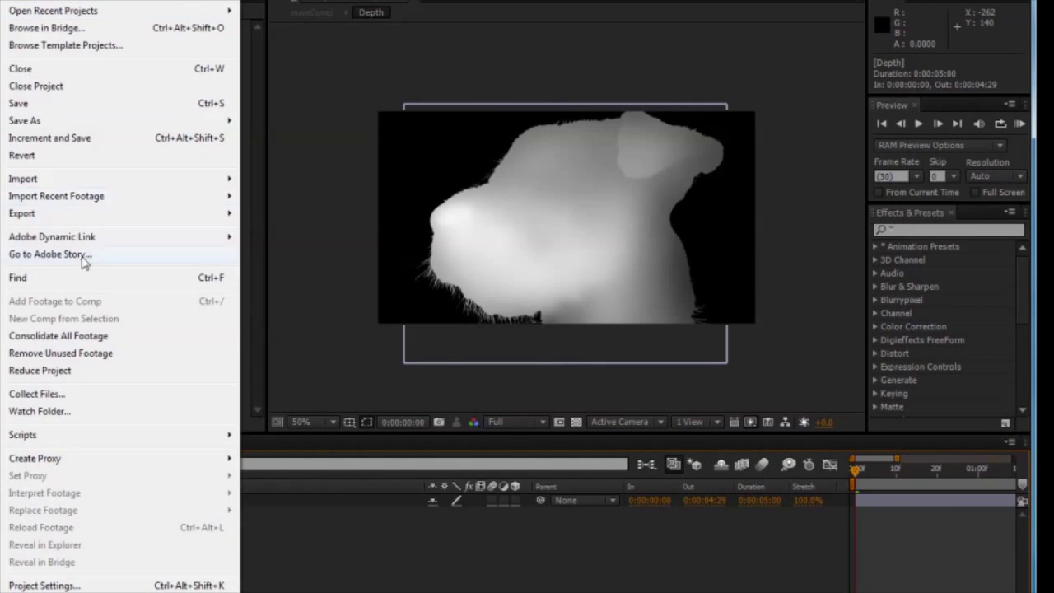
mouse_move(82, 439)
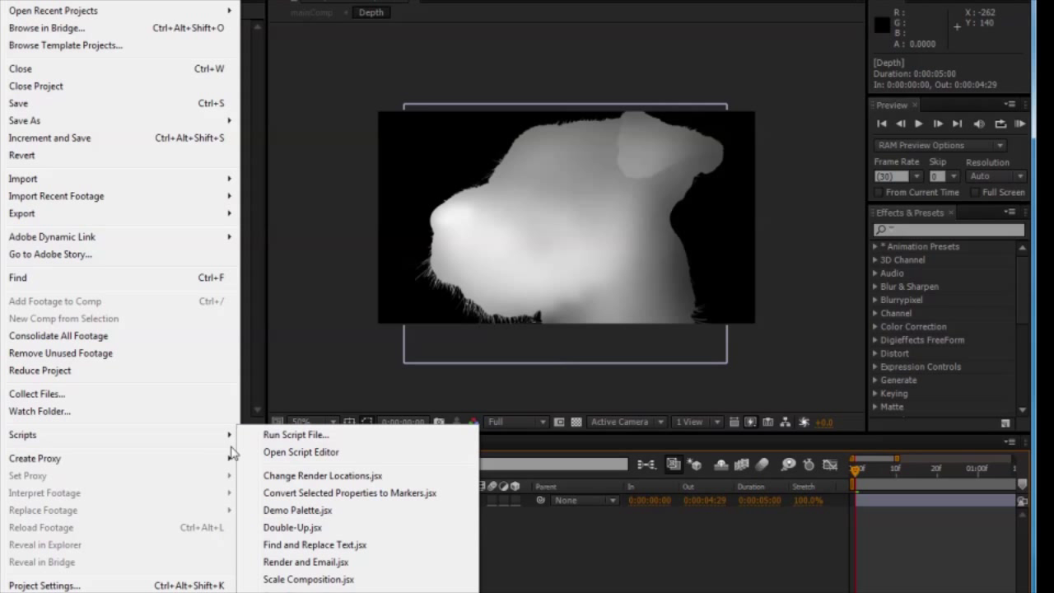
click(340, 510)
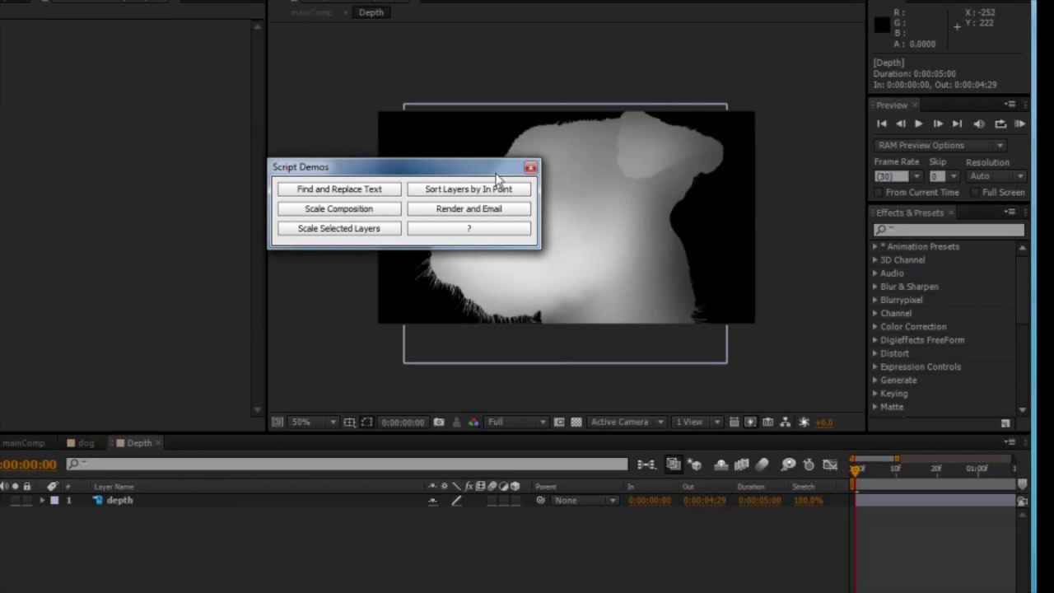
click(359, 213)
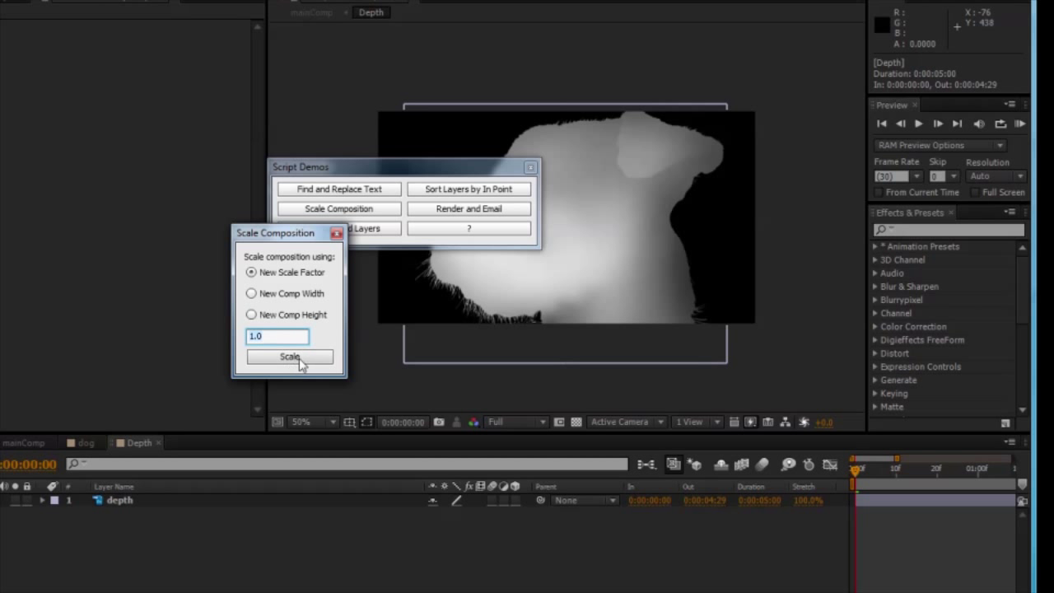
text(2)
key(Tab)
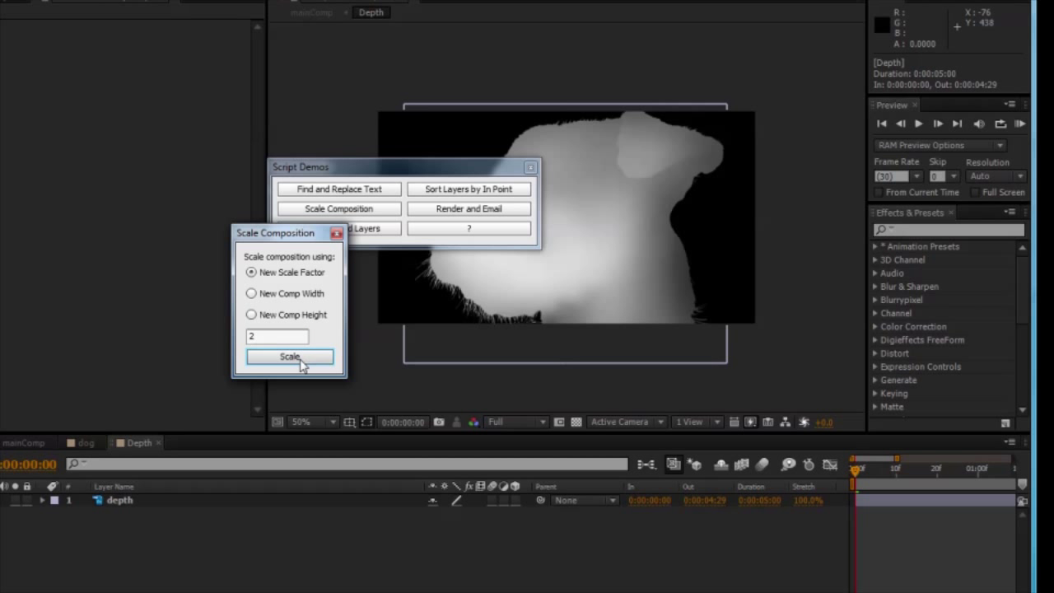
click(290, 356)
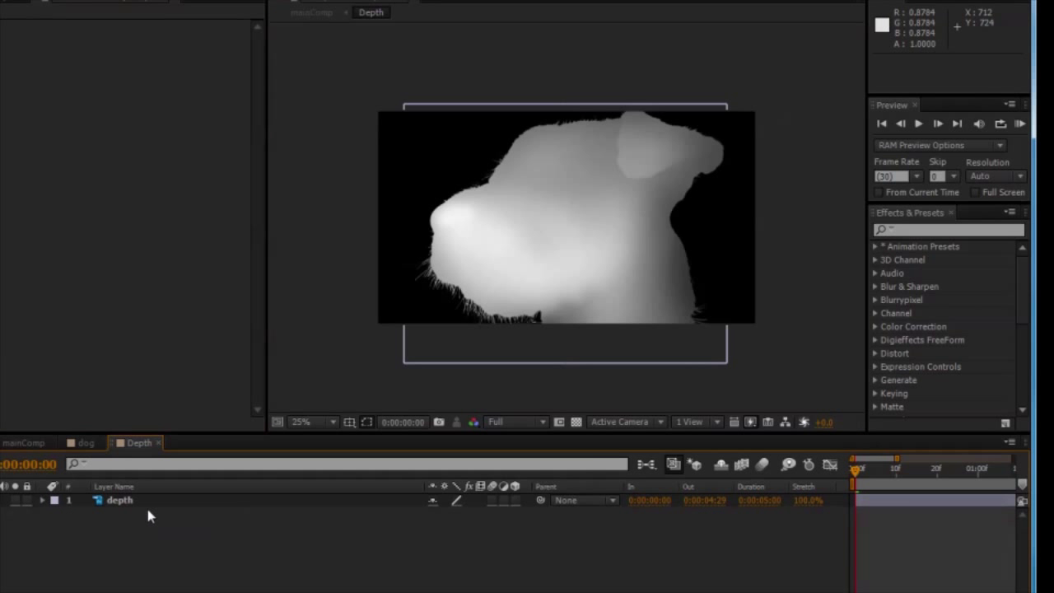
click(148, 509)
key(ctrl+k)
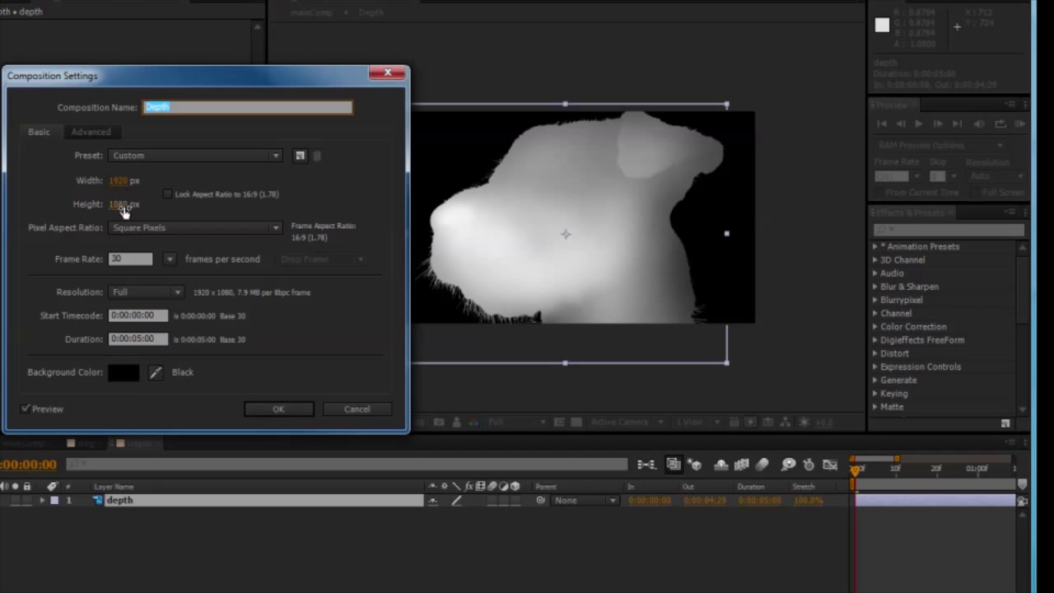
Scale the Source comp by 2 via Demo Palette's Scale Composition and confirm 1920×1080.
click(289, 411)
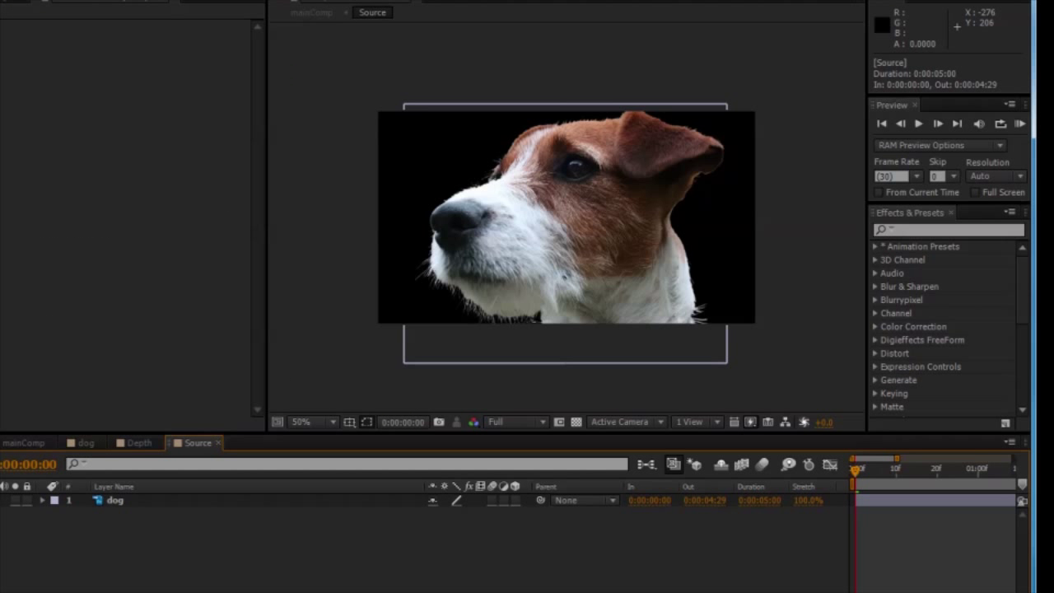
key(alt+f)
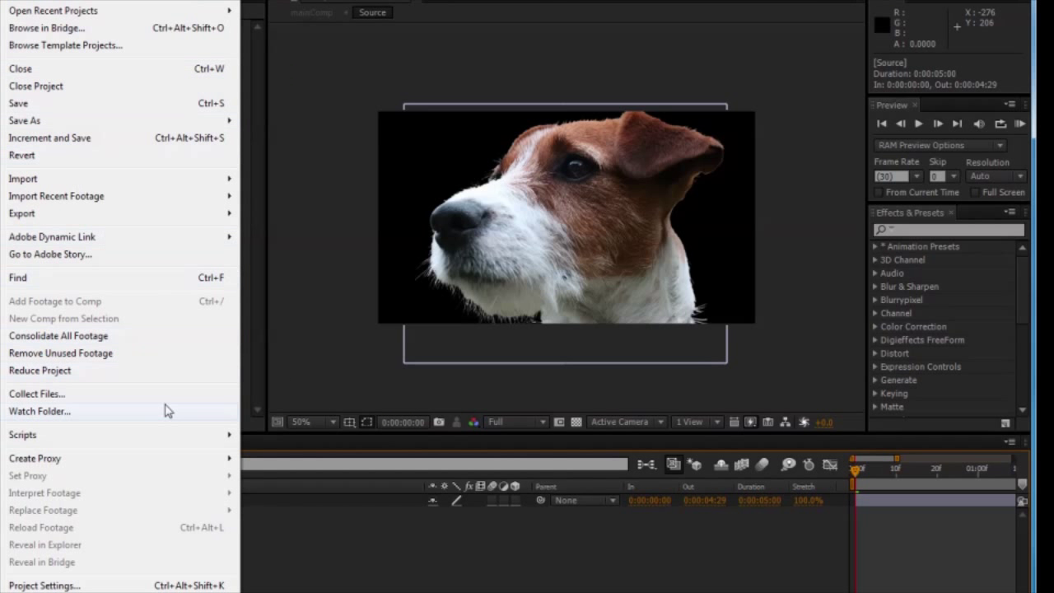
mouse_move(154, 434)
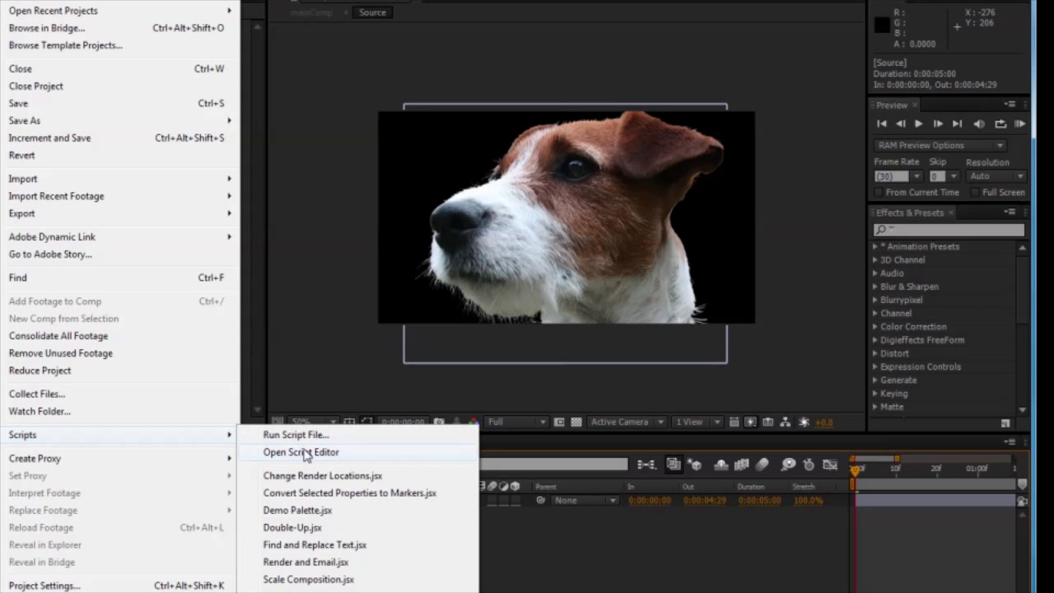
click(310, 516)
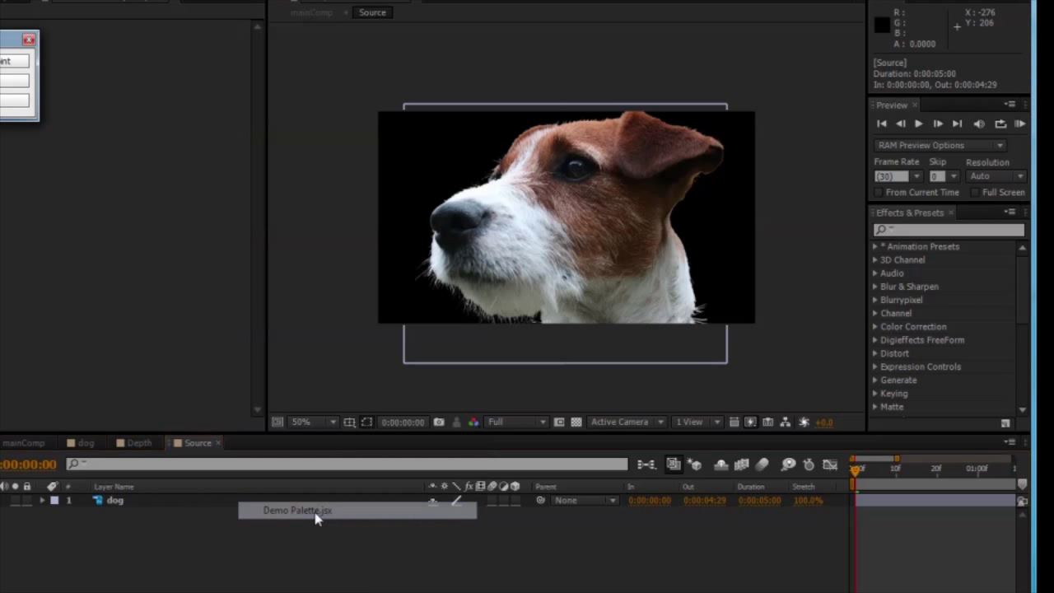
click(293, 164)
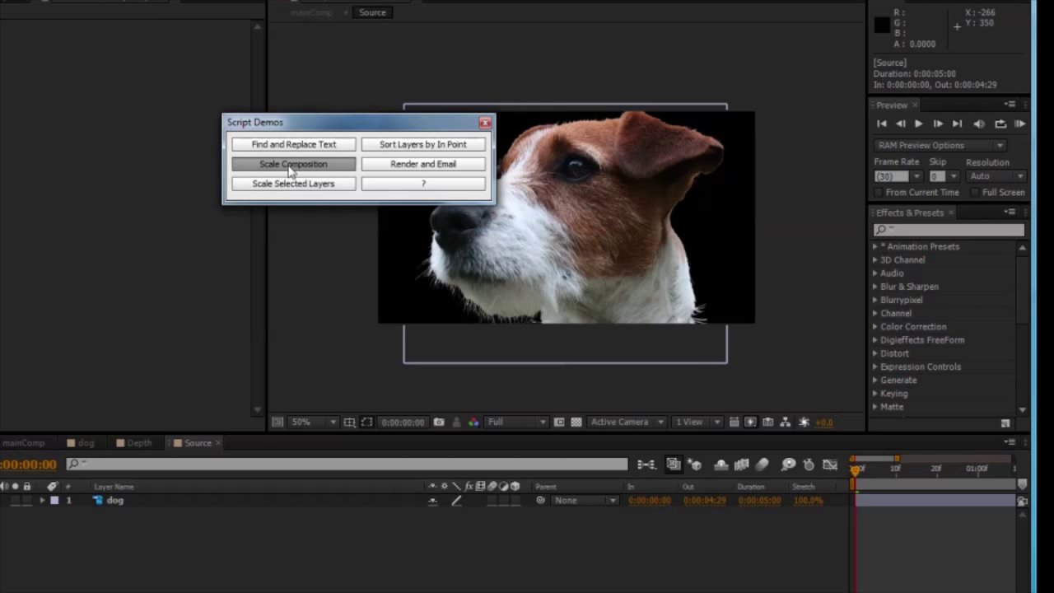
click(291, 338)
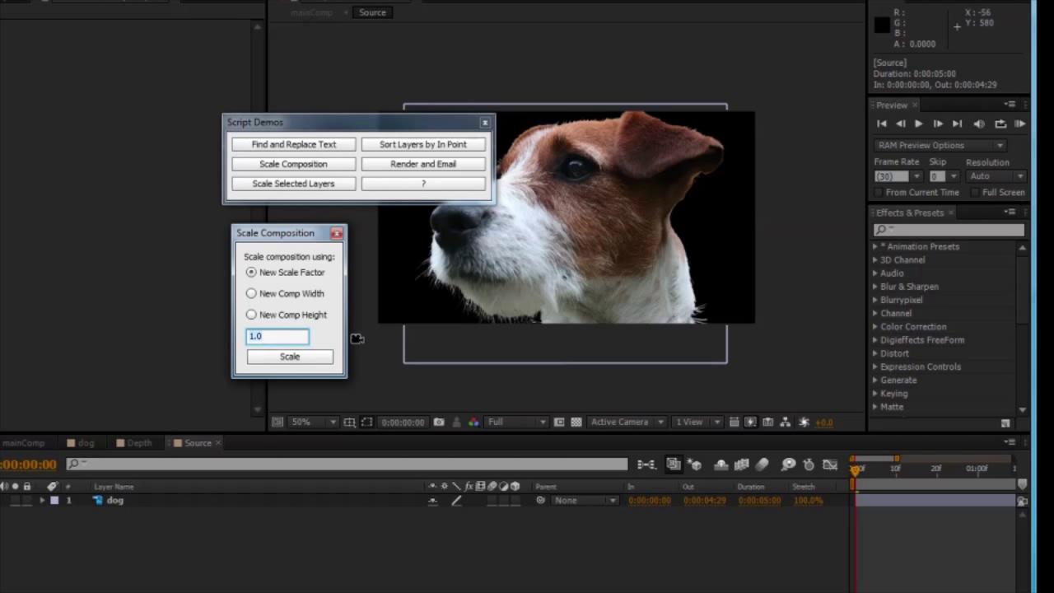
text(2)
click(306, 359)
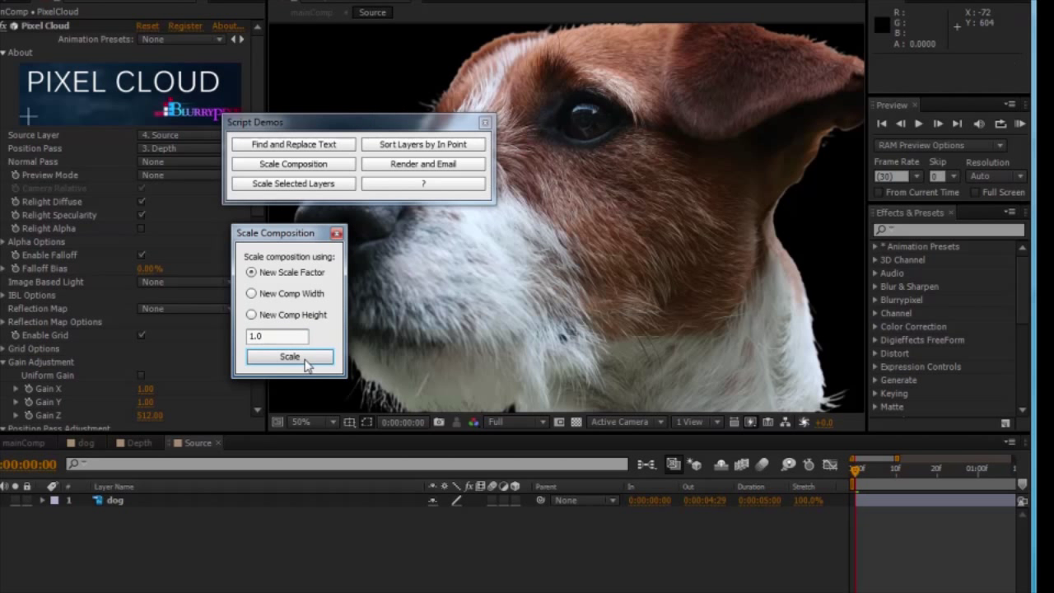
click(485, 122)
click(337, 233)
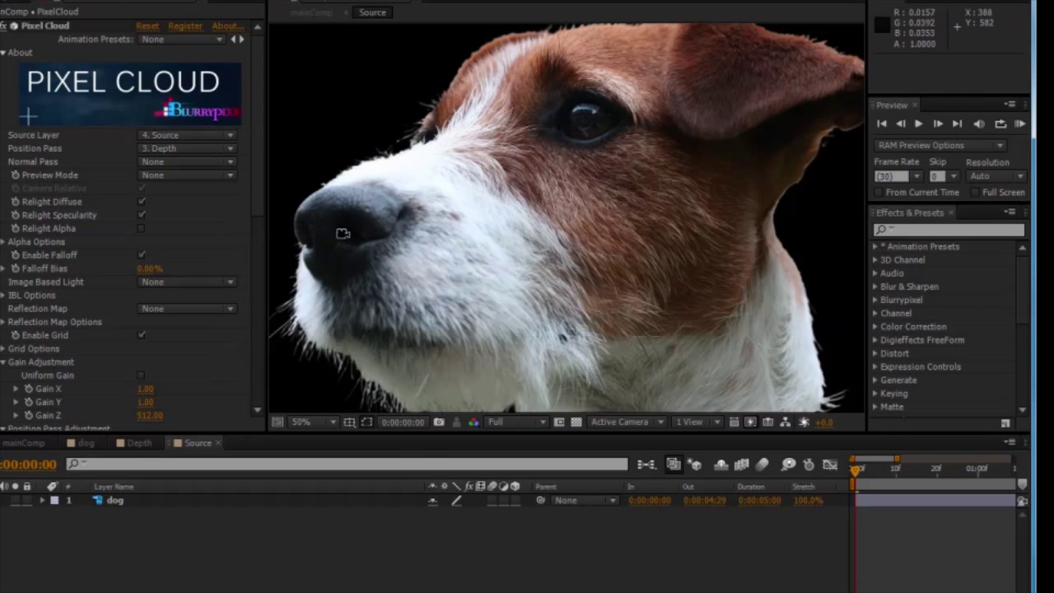
click(237, 503)
key(ctrl+k)
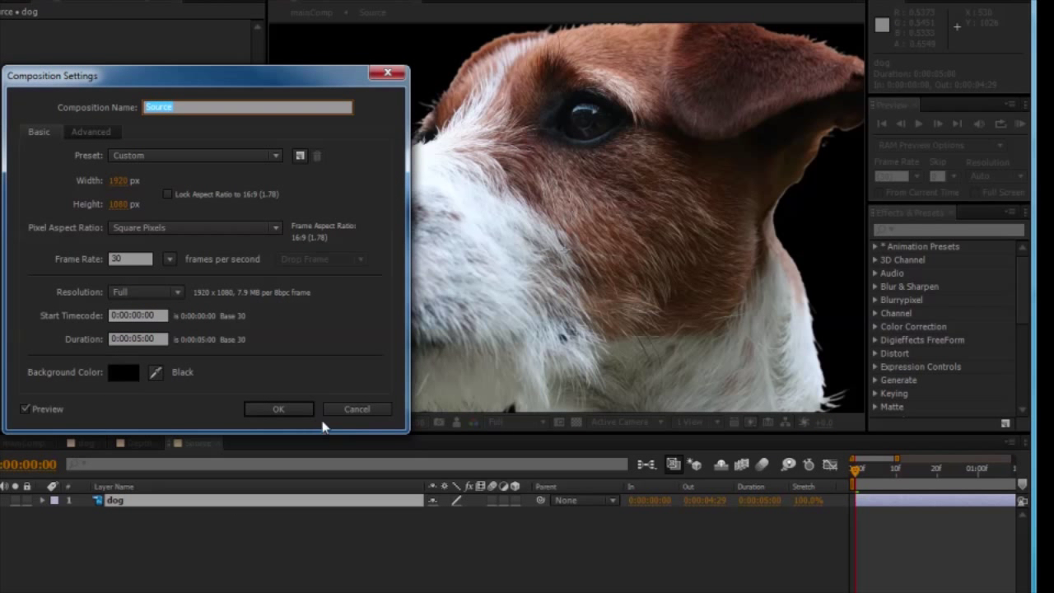
click(354, 409)
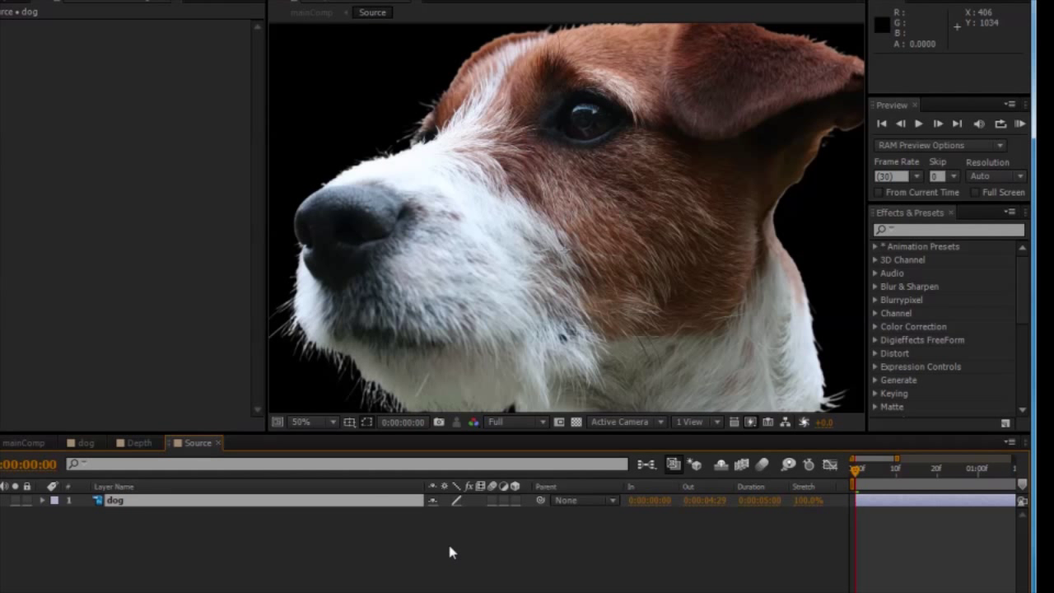
In mainComp, set the PixelCloud layer's Gain X and Gain Y to 0.5 and check the dog's framing.
click(43, 441)
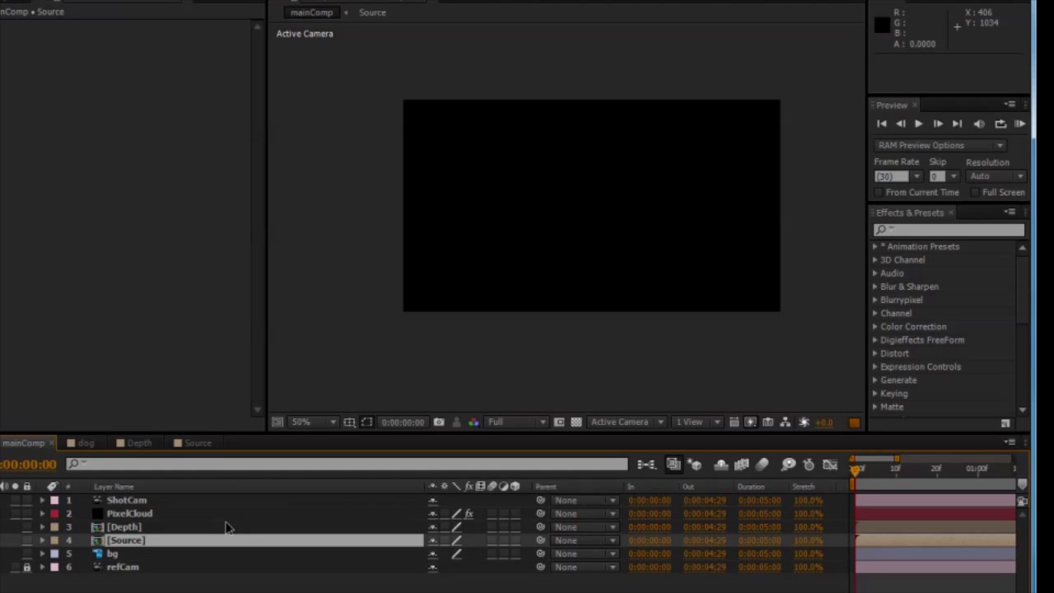
click(312, 513)
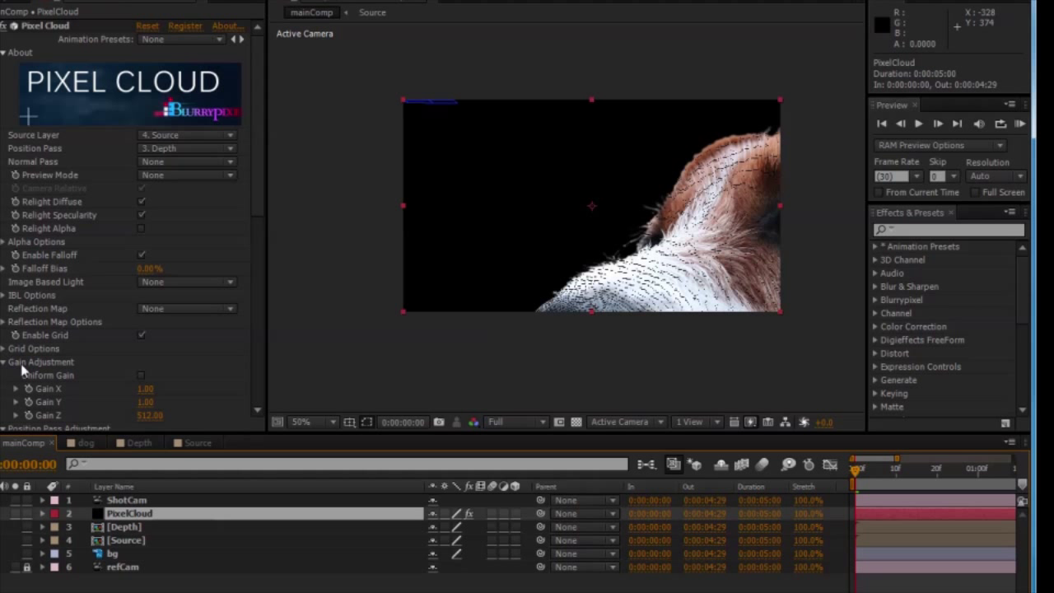
scroll(115, 362, down, 2)
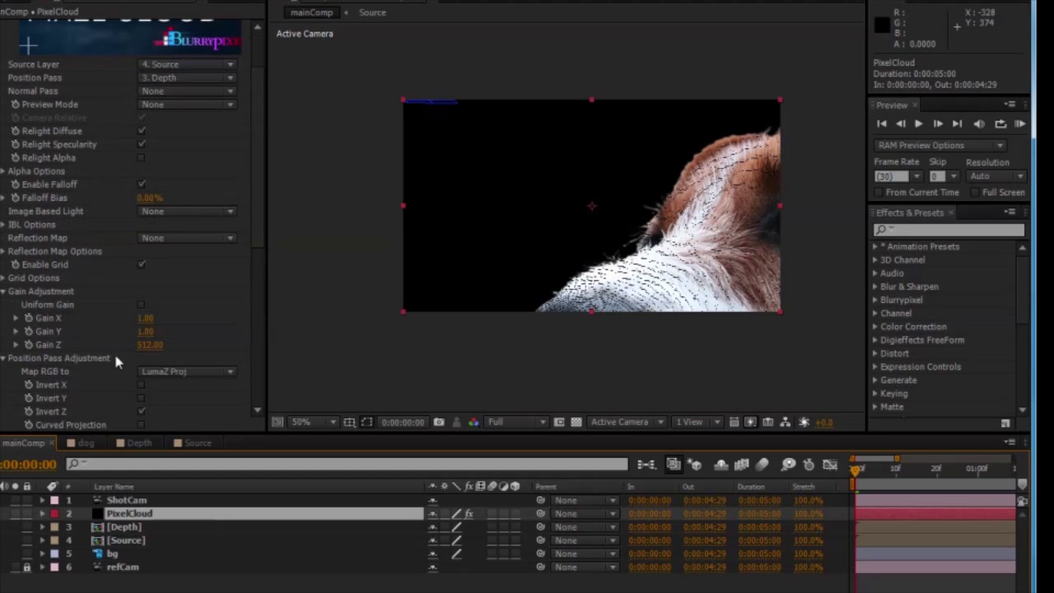
click(147, 319)
text(0.5)
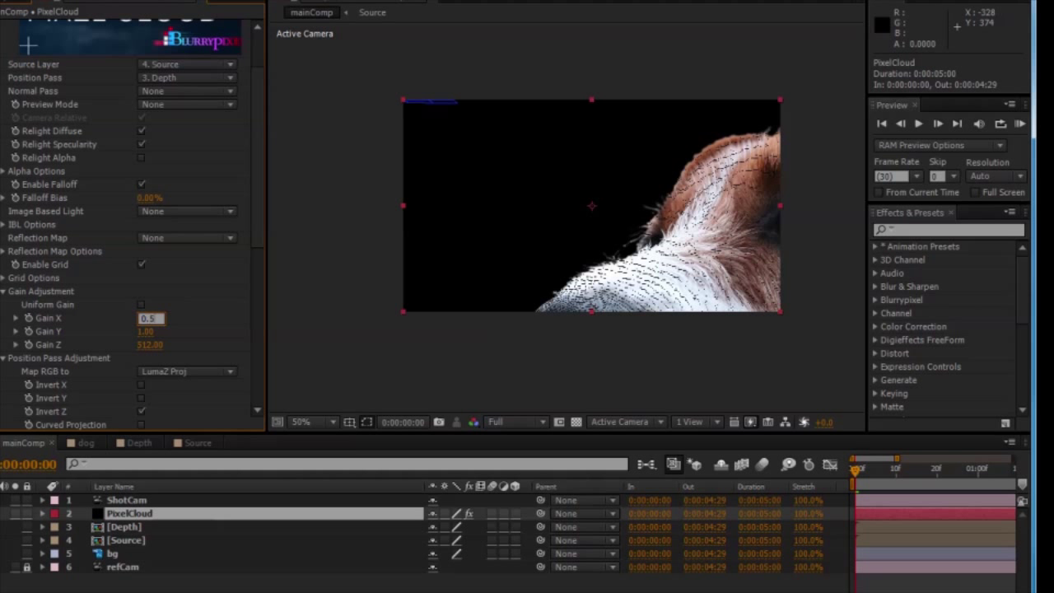
key(Tab)
text(0.5)
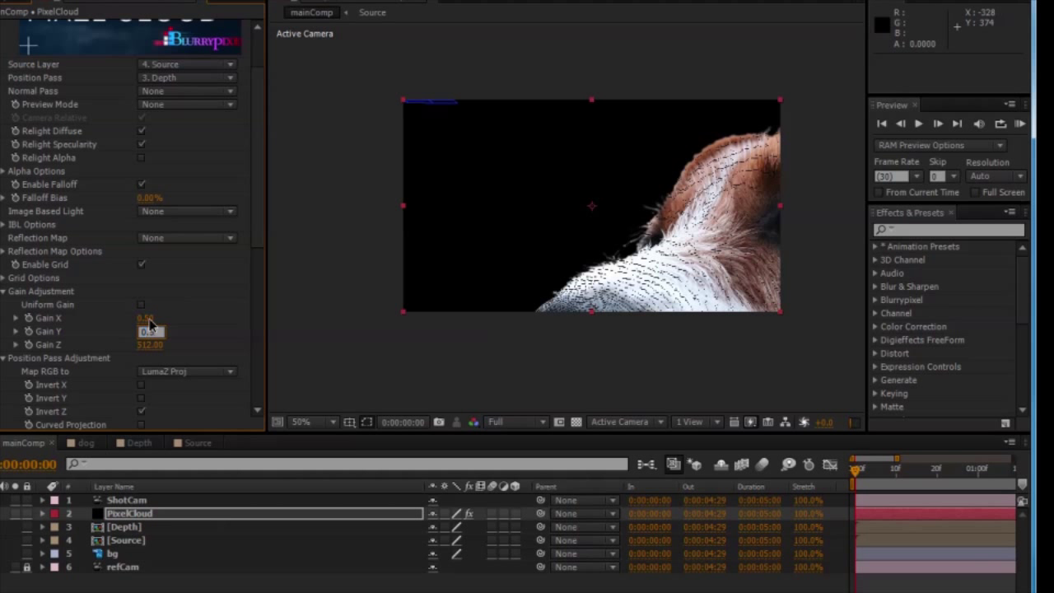
key(Return)
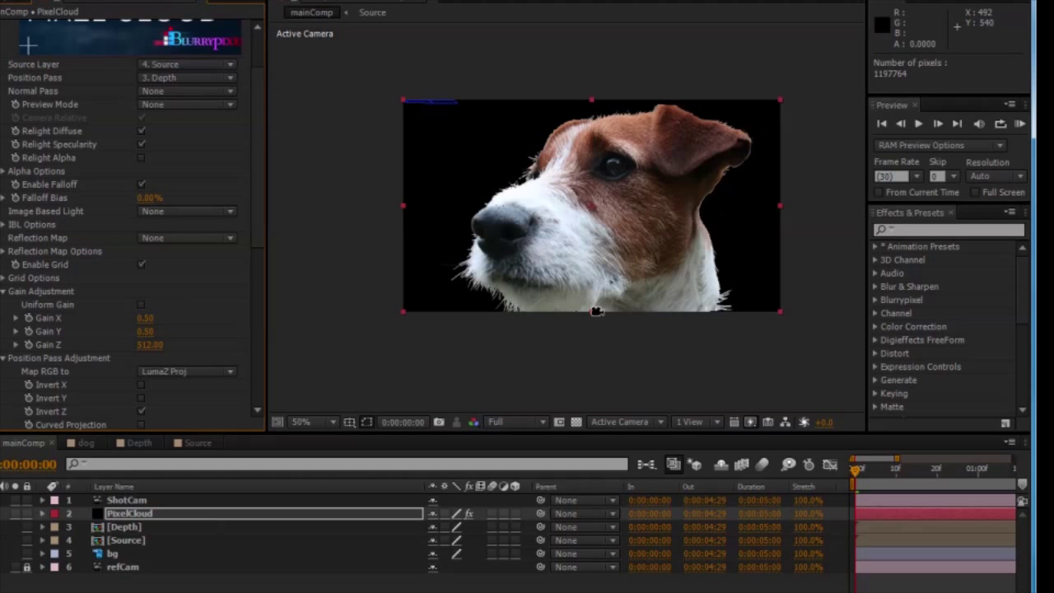
key(period)
key(period)
key(comma)
key(comma)
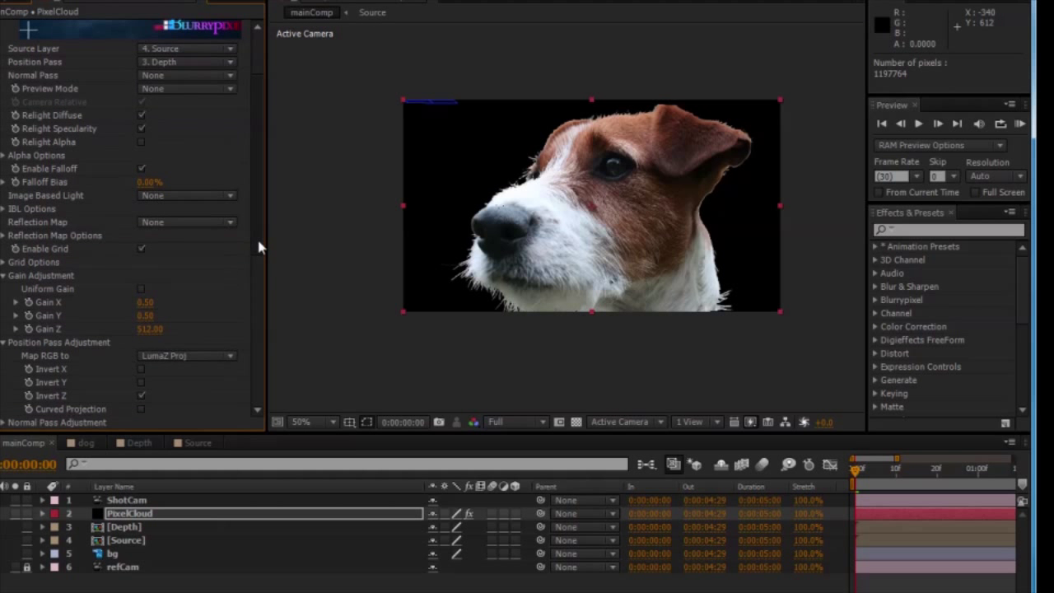
scroll(256, 235, up, 3)
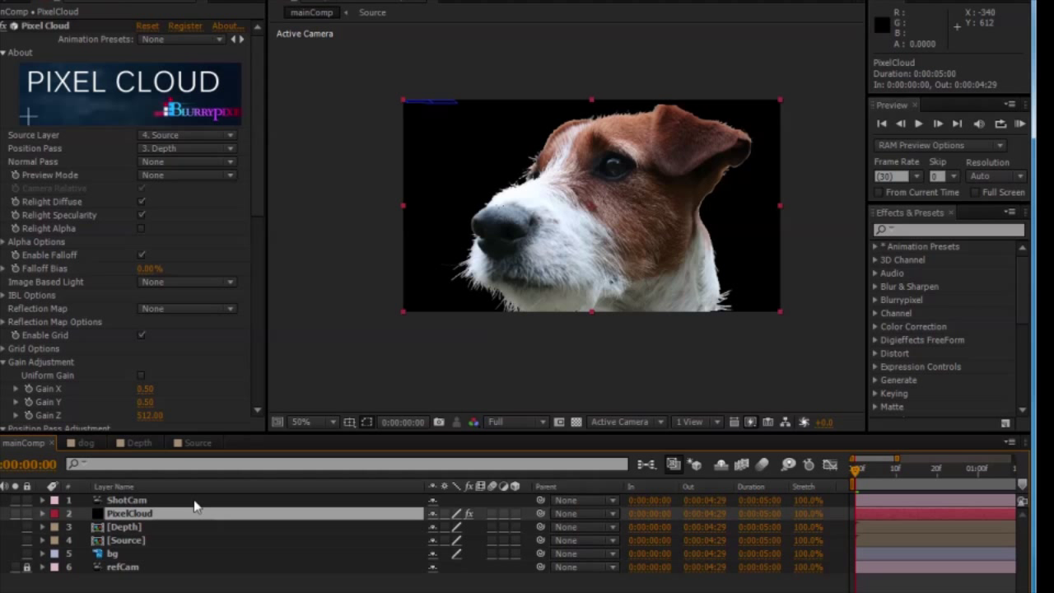
Reveal ShotCam's Point of Interest and Position properties and reset them to default values.
click(195, 501)
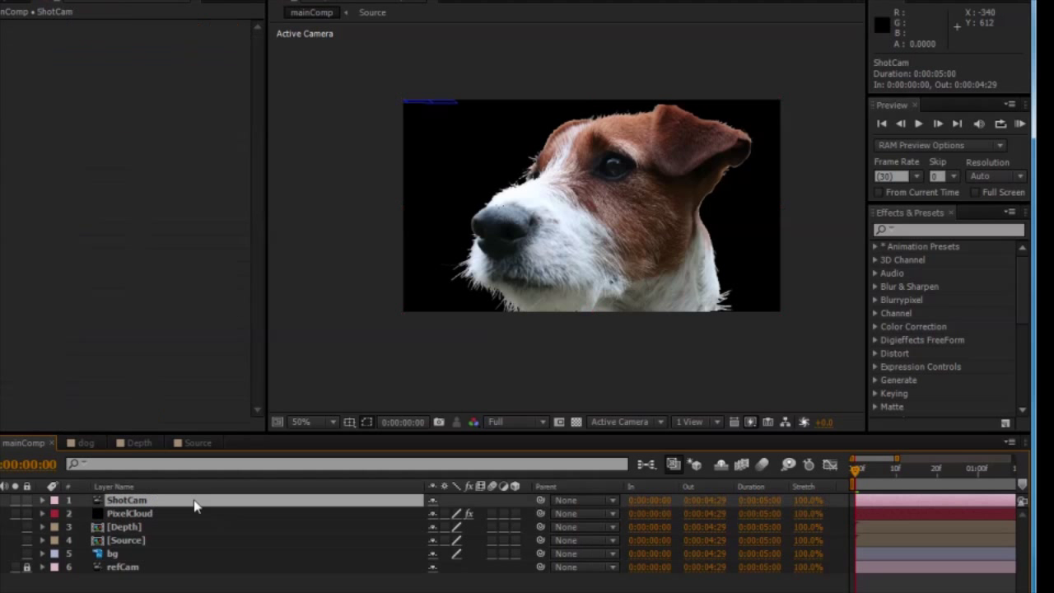
key(p)
click(236, 513)
shift+click(236, 527)
right_click(236, 527)
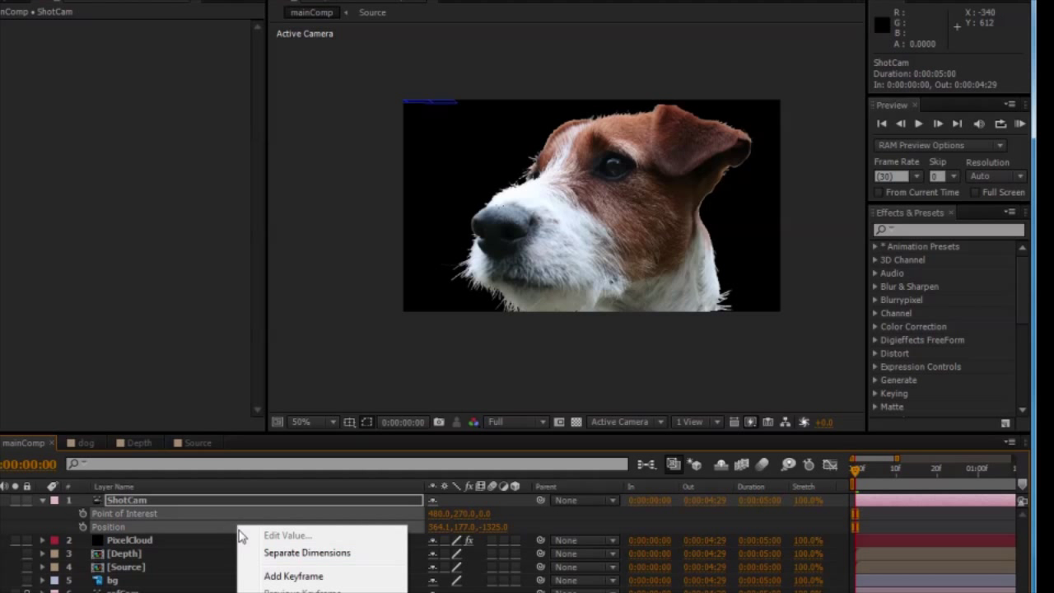
click(275, 517)
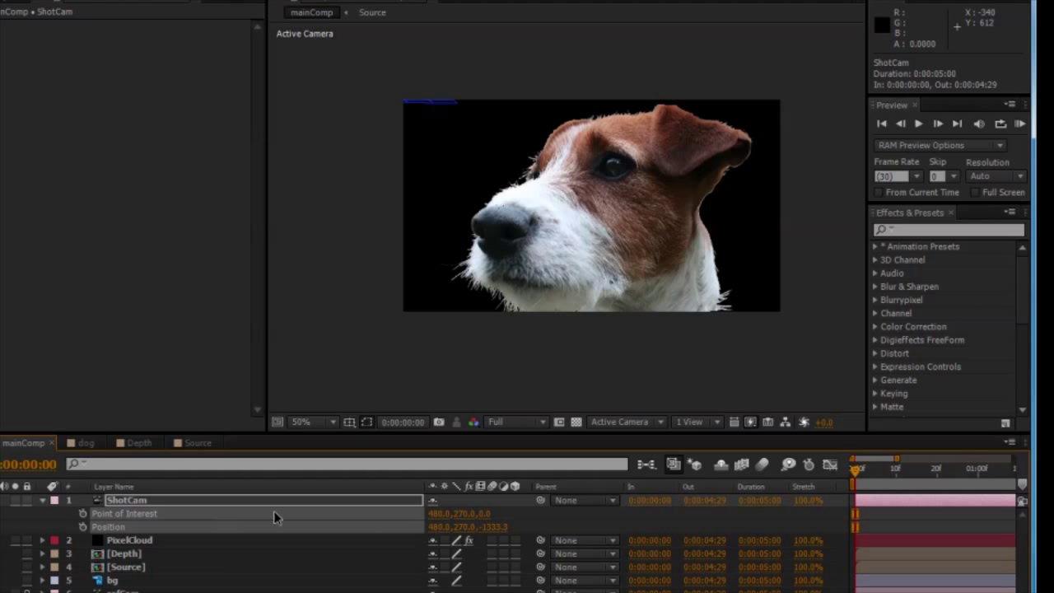
click(230, 527)
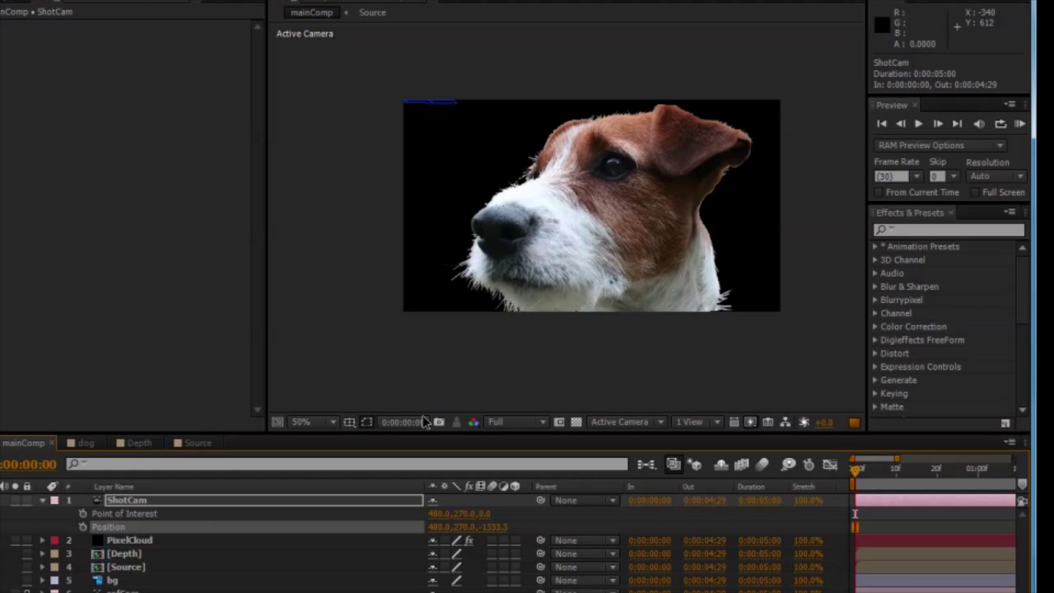
Set Pixel Cloud's Preview Mode to Eighth and orbit the camera to a starting pose.
click(247, 541)
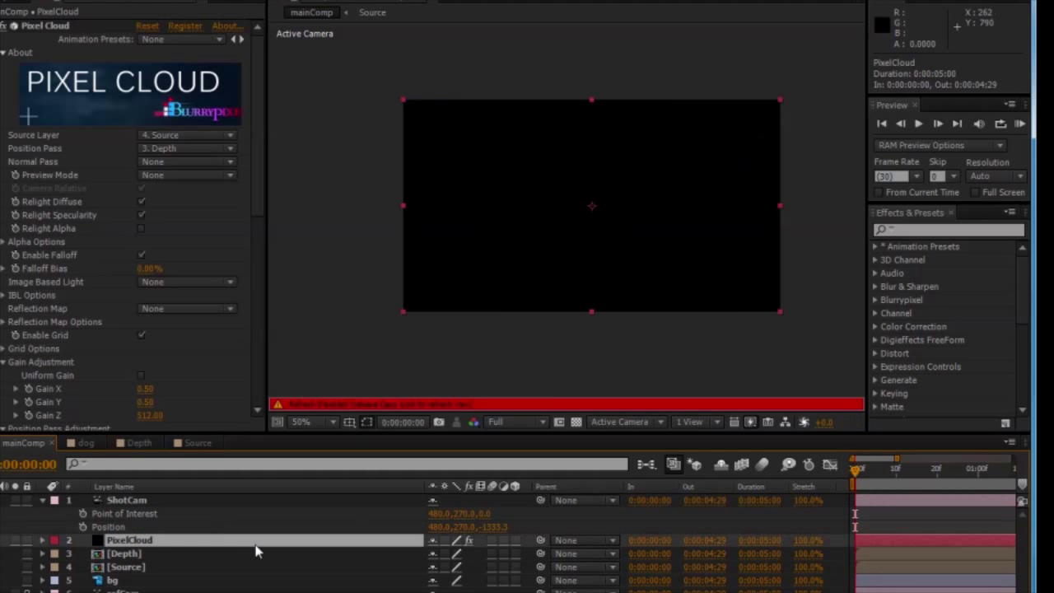
click(190, 176)
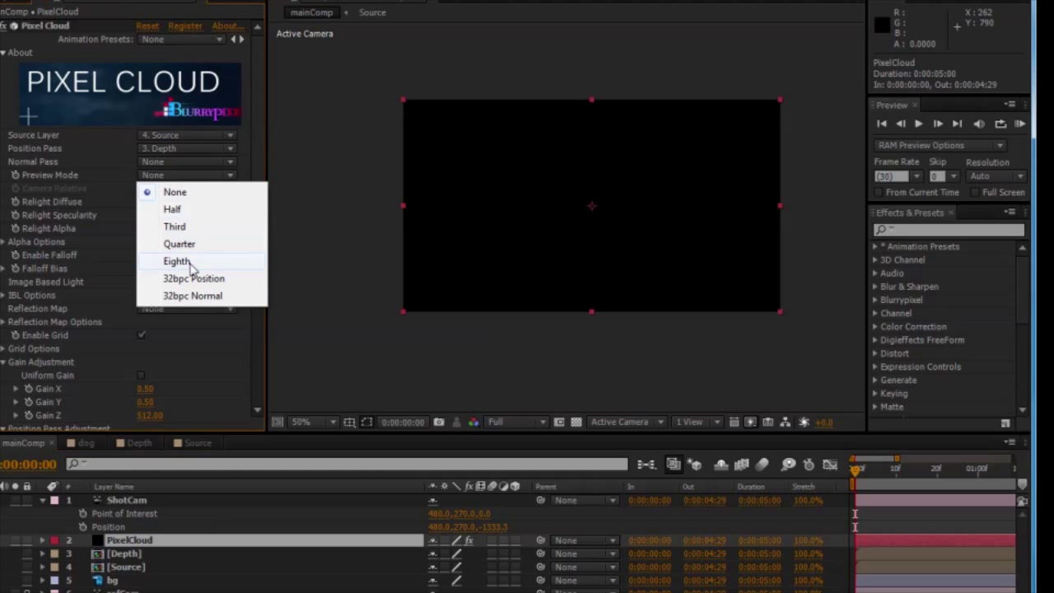
click(228, 261)
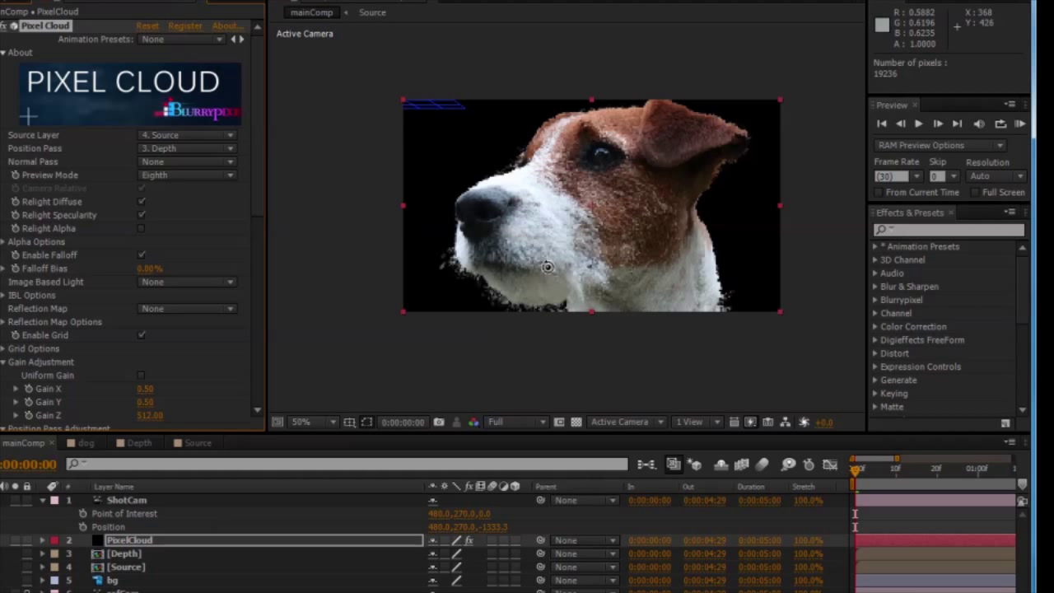
drag(548, 266, 570, 266)
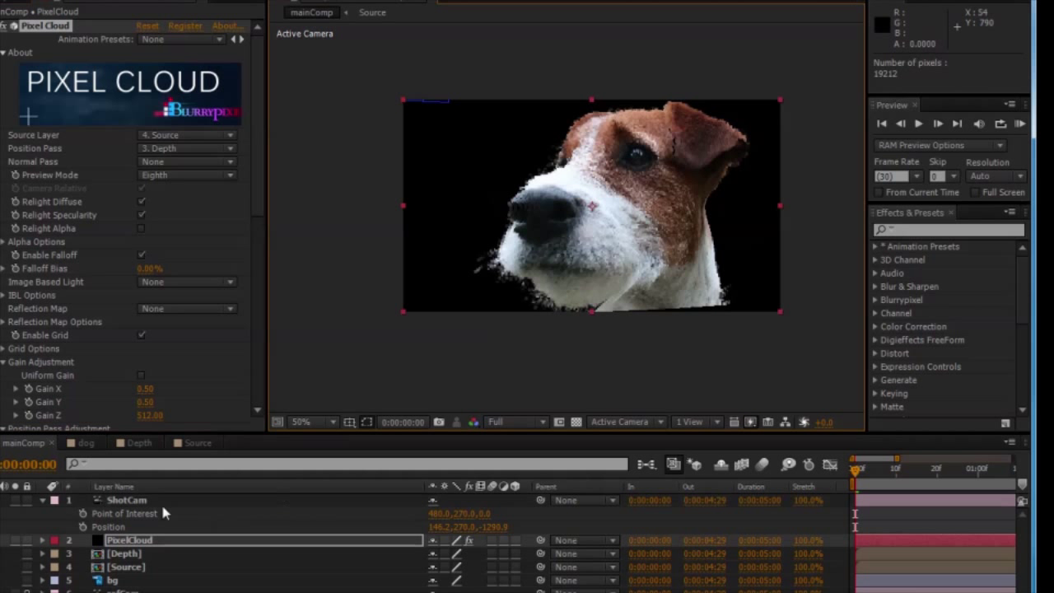
Keyframe ShotCam's Point of Interest and Position at 0:00, then orbit to a new pose at 4:29.
click(82, 526)
click(82, 513)
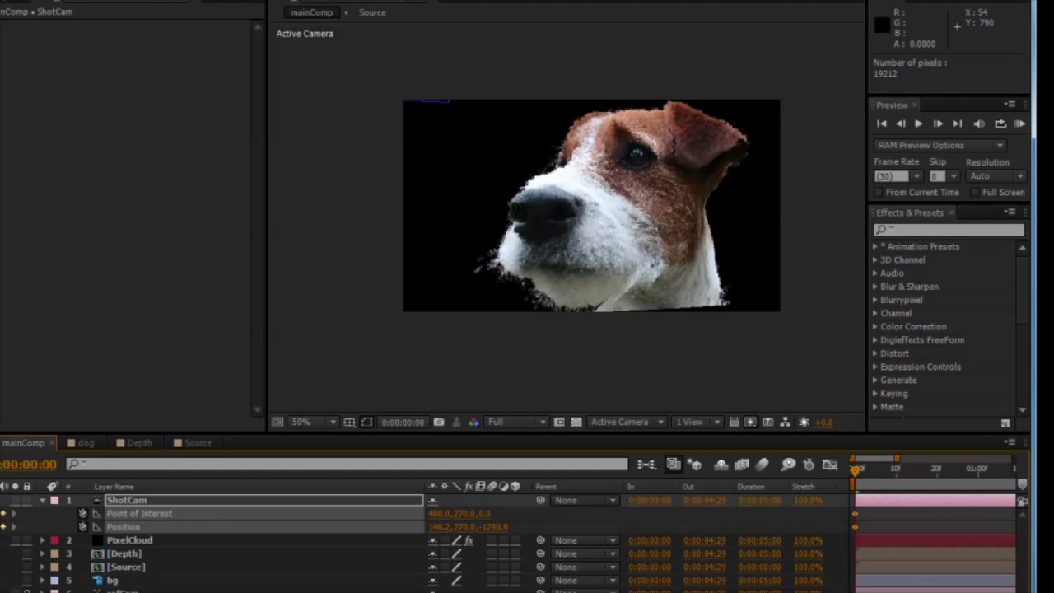
click(888, 471)
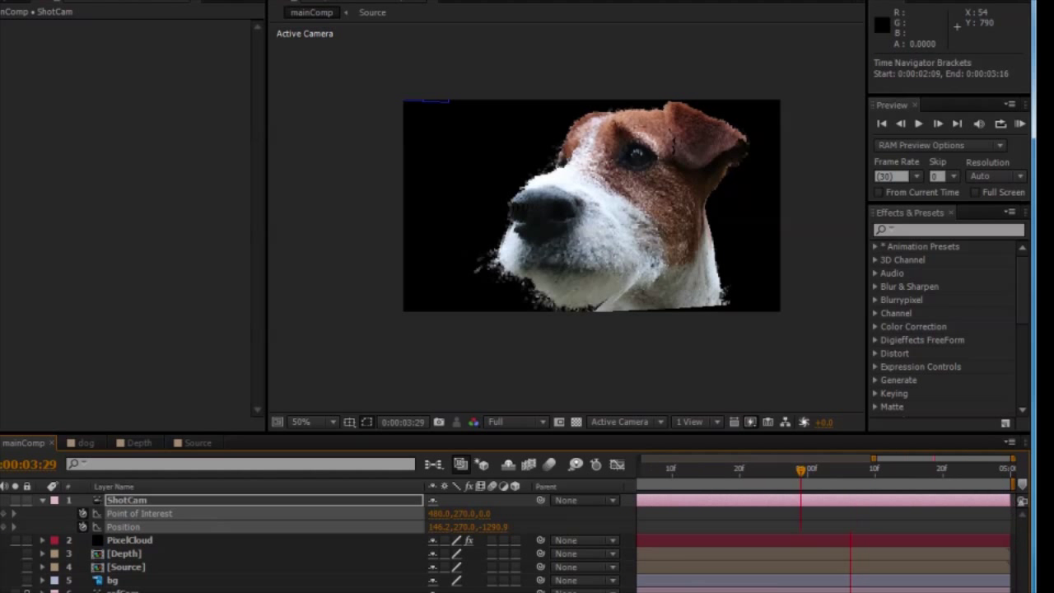
drag(838, 458, 1017, 459)
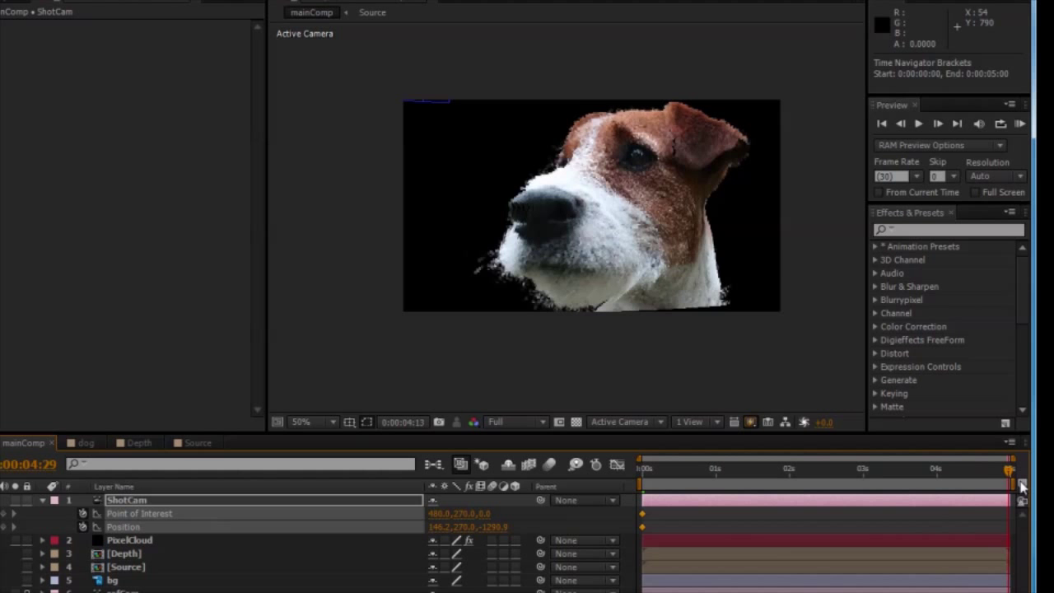
mouse_move(601, 272)
mouse_down()
mouse_move(607, 255)
mouse_move(577, 260)
mouse_move(592, 251)
mouse_move(614, 265)
mouse_move(600, 292)
mouse_up()
scroll(563, 264, up, 2)
scroll(563, 264, down, 2)
RAM-preview the camera animation from the first frame, stopping it and playing it again.
key(Home)
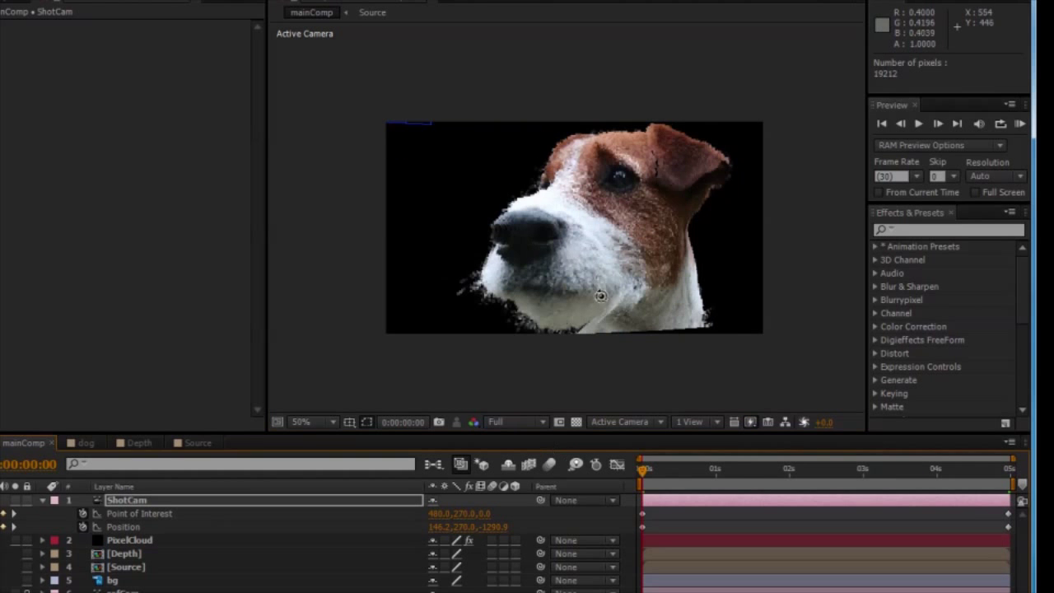
key(space)
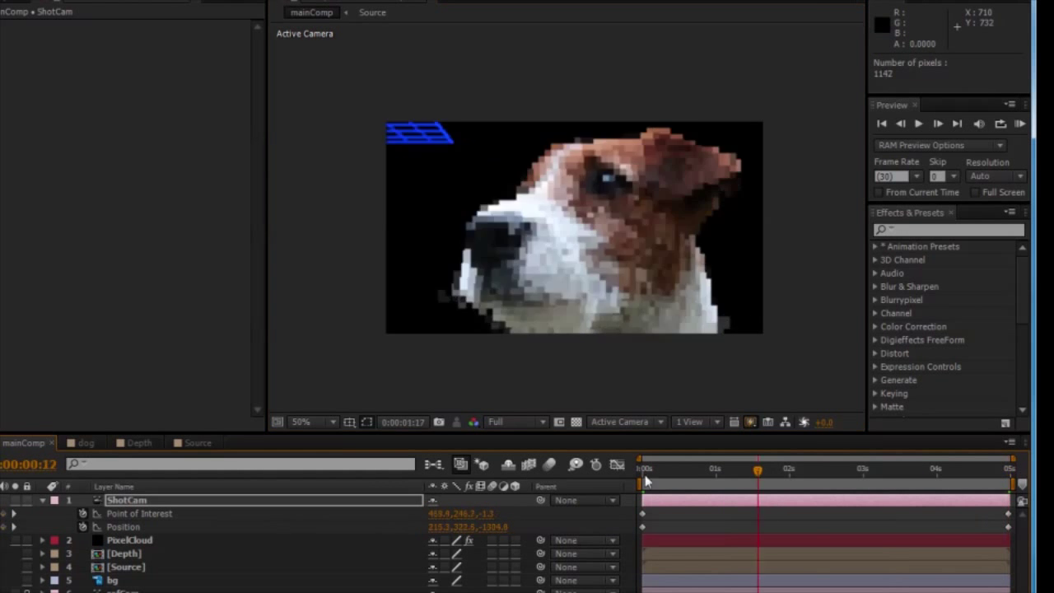
key(space)
key(ctrl+Down)
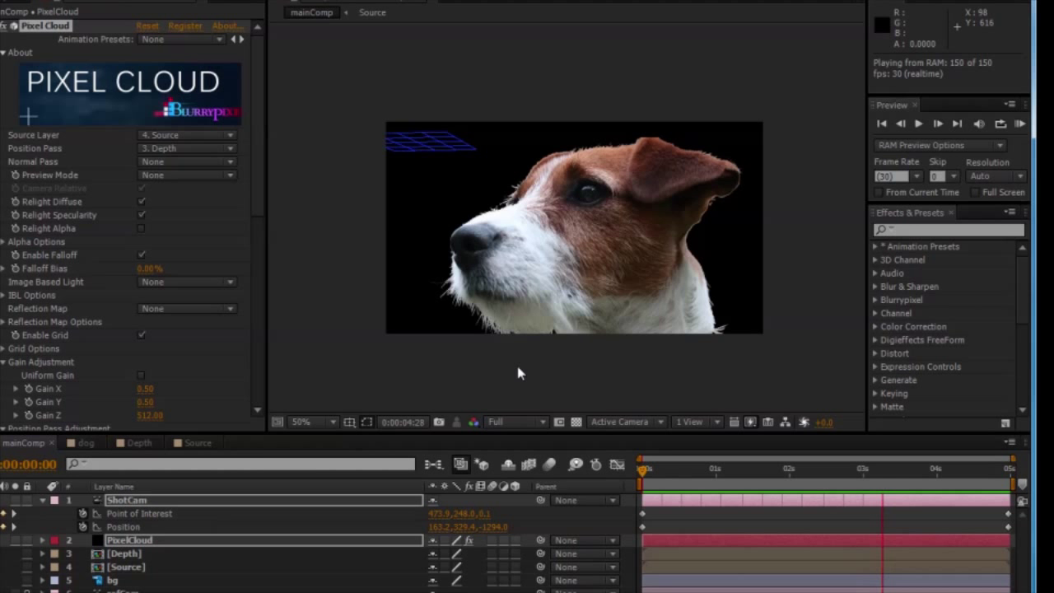
click(669, 484)
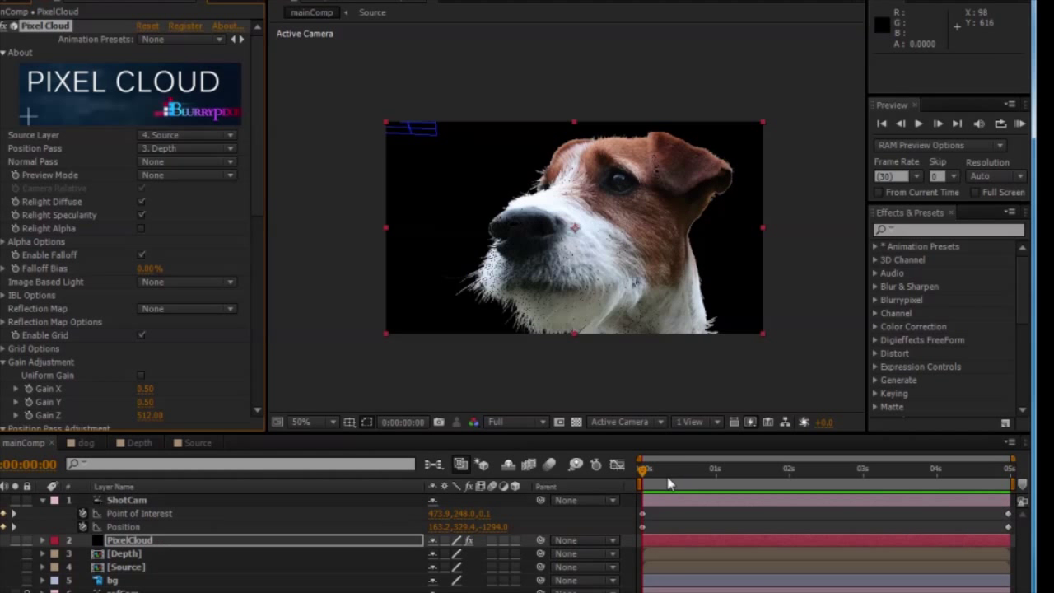
key(space)
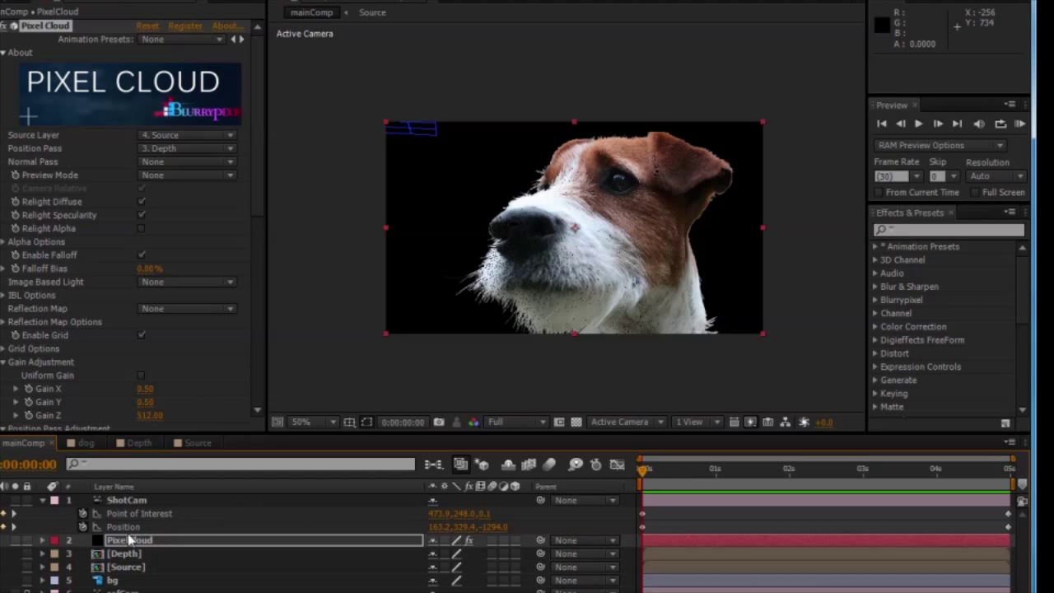
Make the bg layer 3D and scrub its Position Z to push it back behind the dog.
click(148, 581)
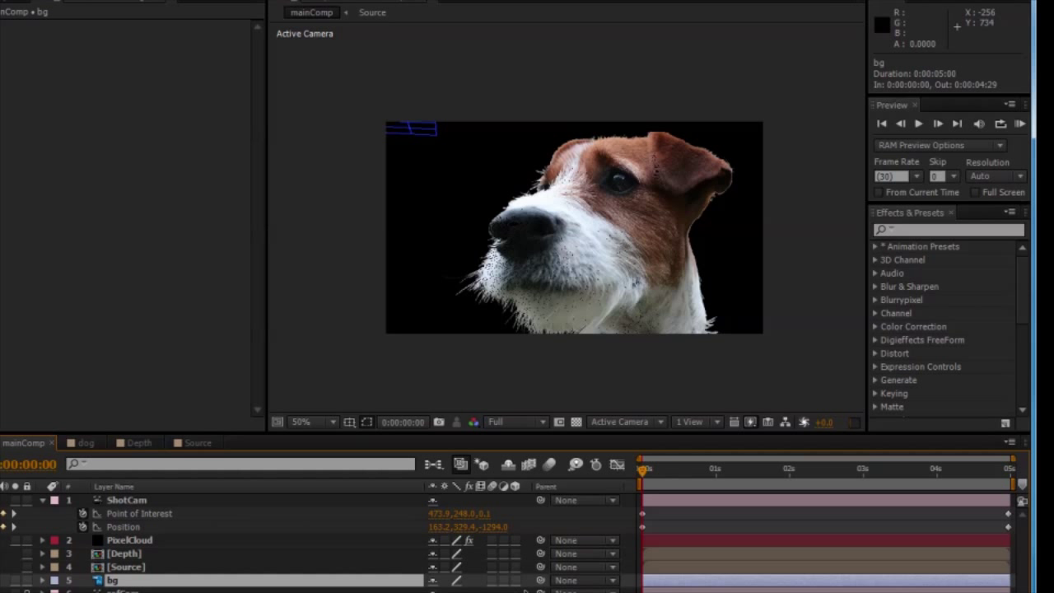
click(514, 581)
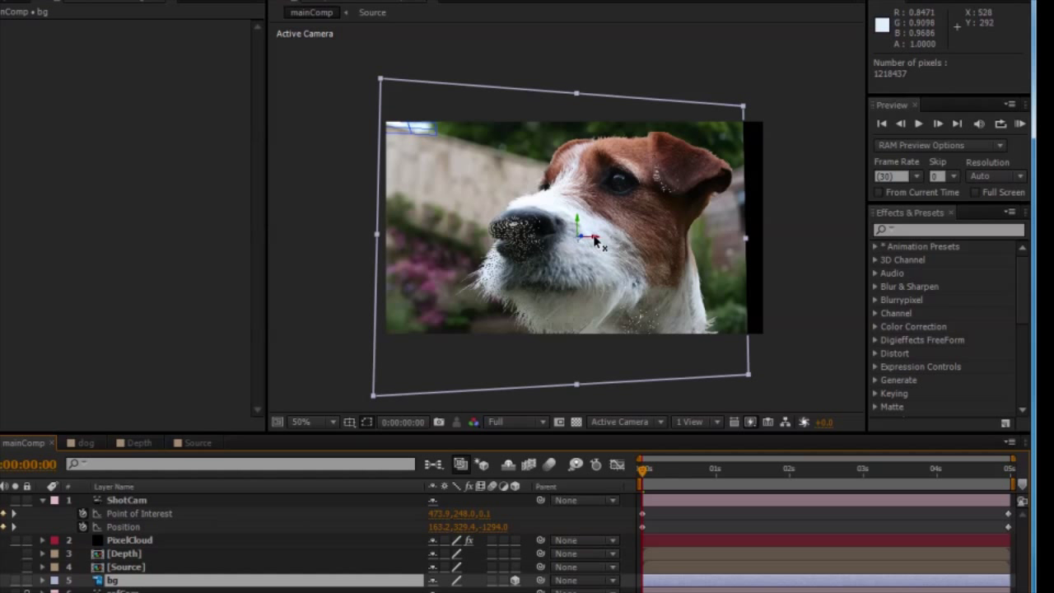
drag(596, 239, 571, 241)
key(ctrl+z)
key(p)
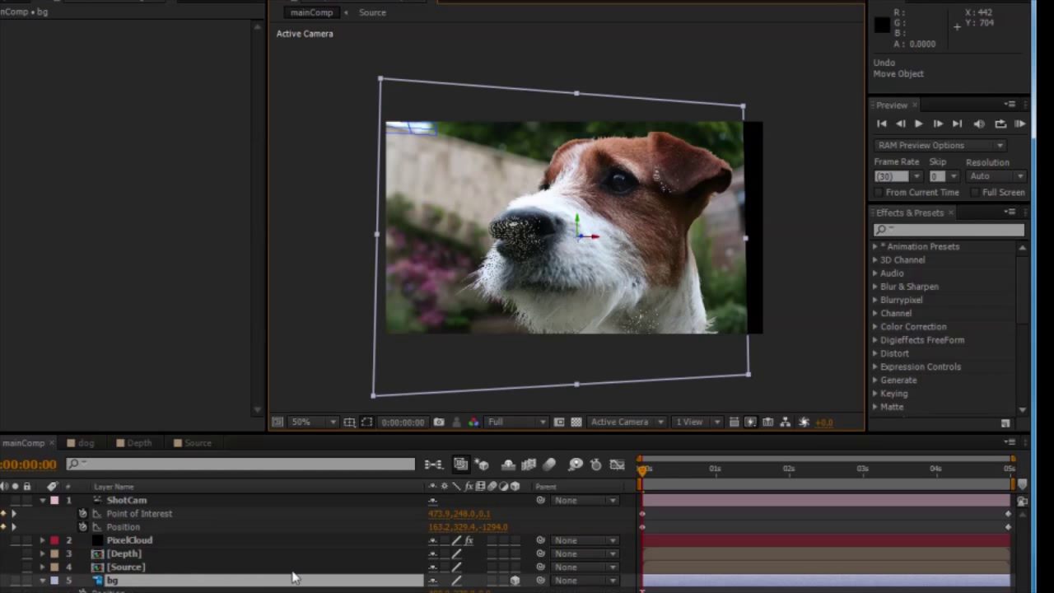
drag(485, 588, 628, 587)
key(End)
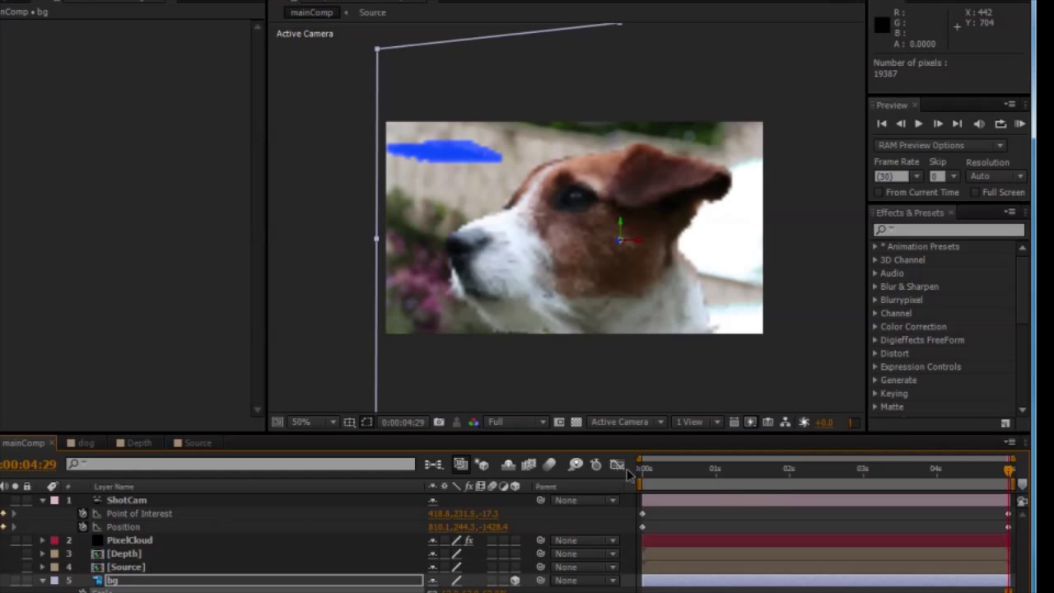
key(Home)
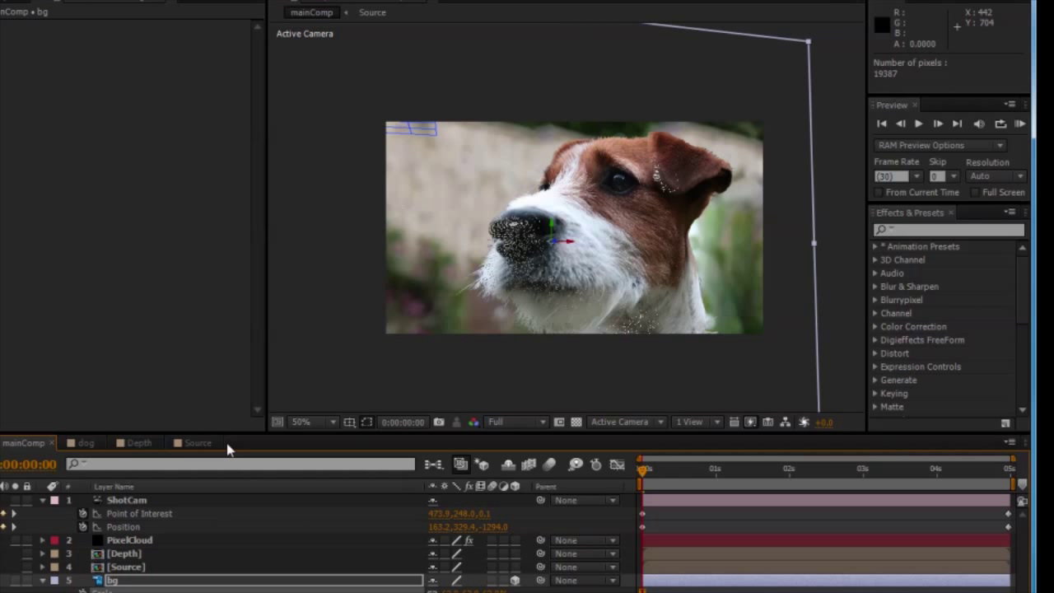
Turn on Enable Pixel Anti-alias in the PixelCloud layer's Pixel Cloud effect.
click(173, 541)
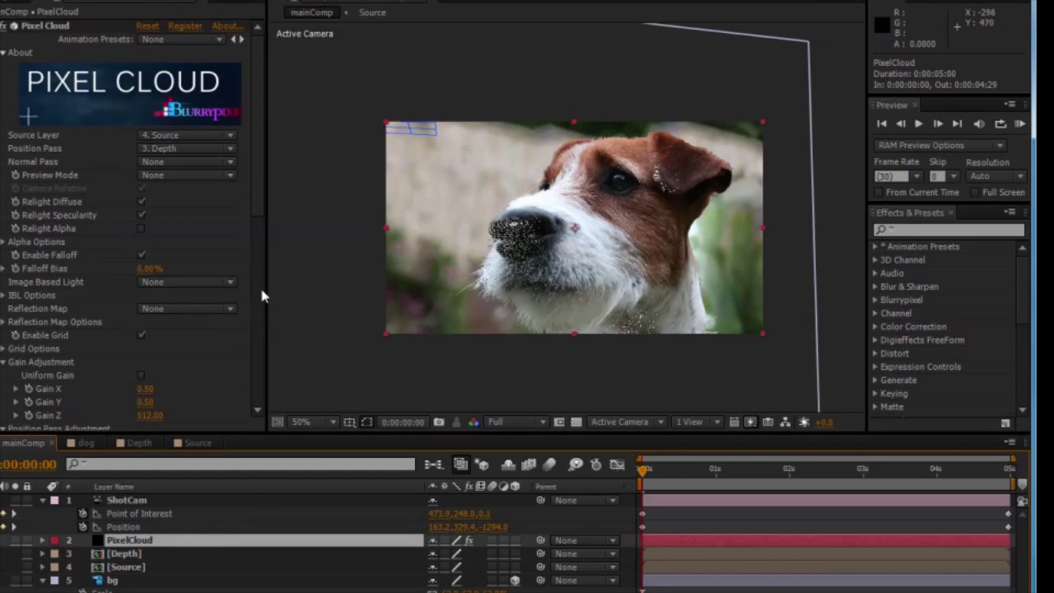
scroll(258, 231, down, 5)
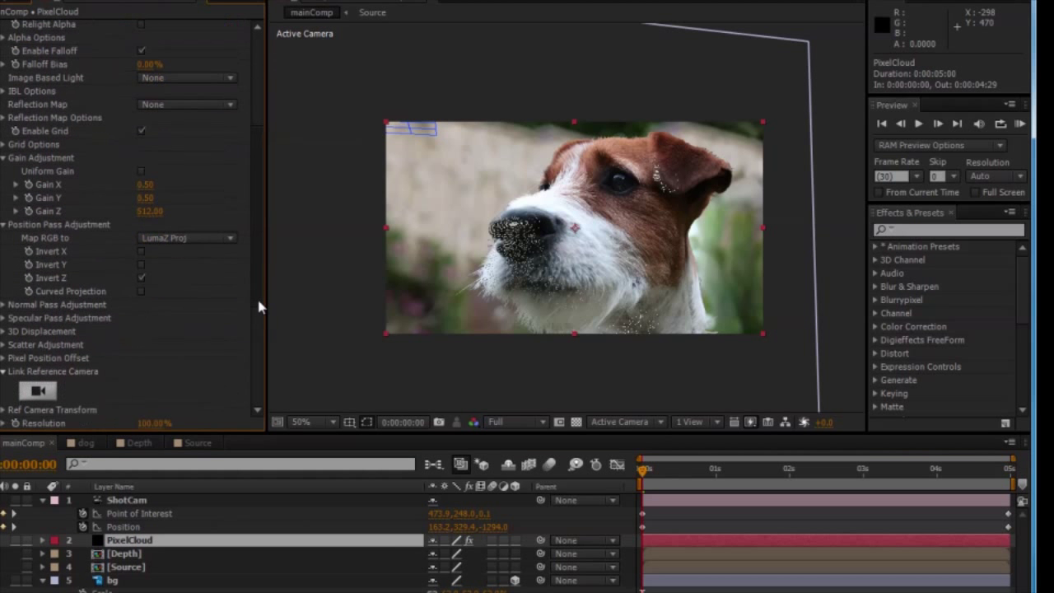
scroll(259, 317, down, 2)
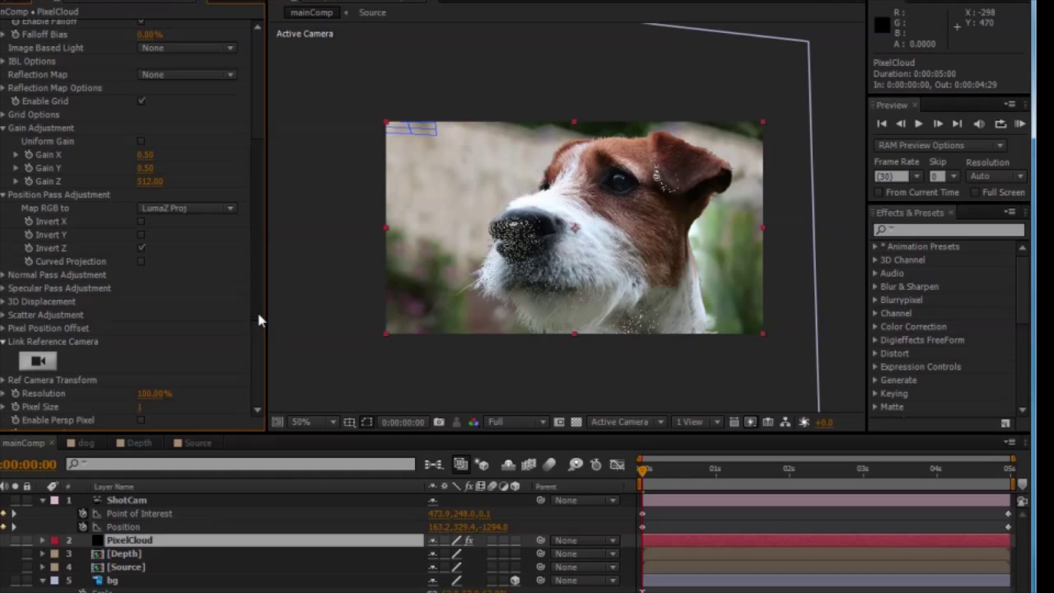
scroll(259, 329, up, 1)
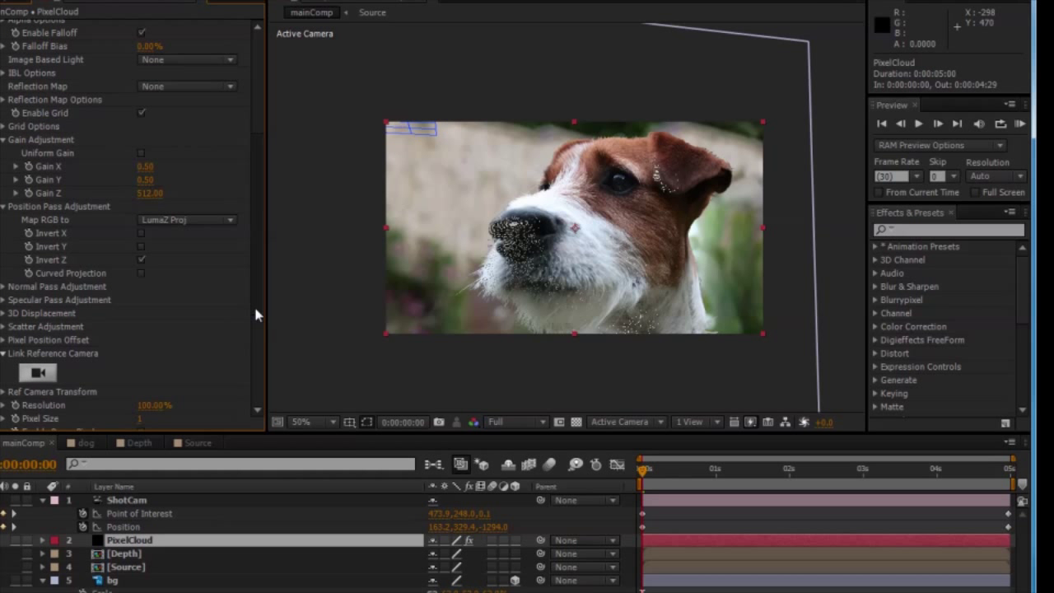
scroll(258, 351, down, 5)
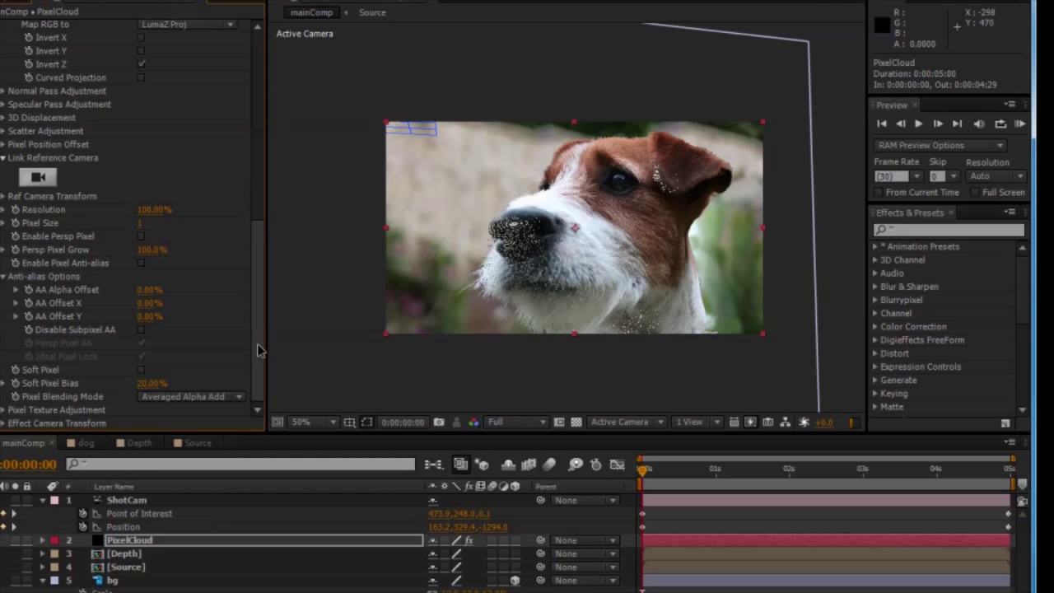
click(142, 263)
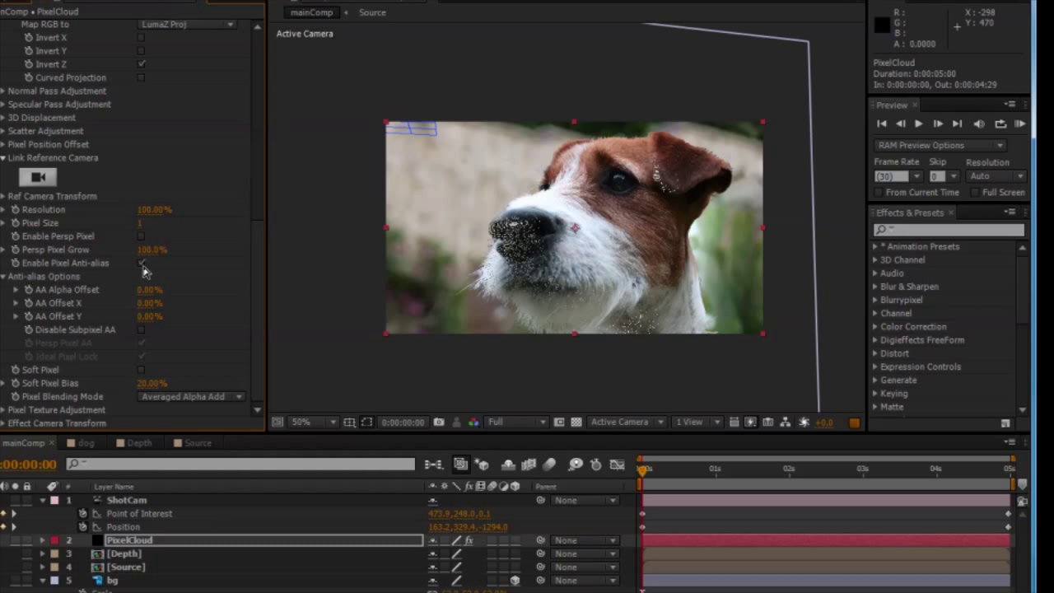
Set mainComp's work area to run from 0:00:01:09 to 0:00:04:20.
drag(642, 484, 736, 484)
click(789, 469)
drag(830, 484, 988, 502)
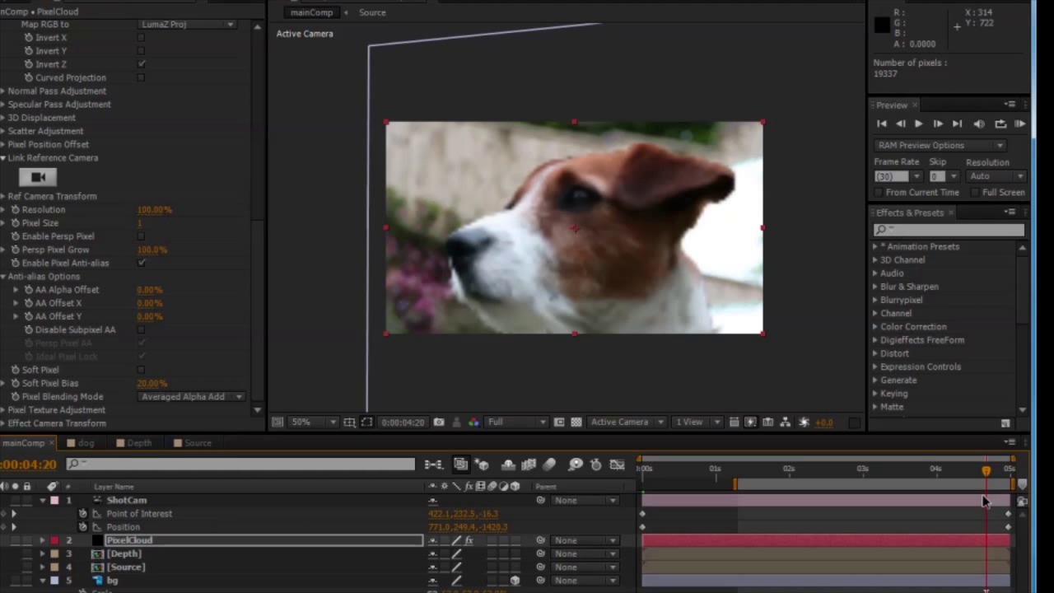
key(n)
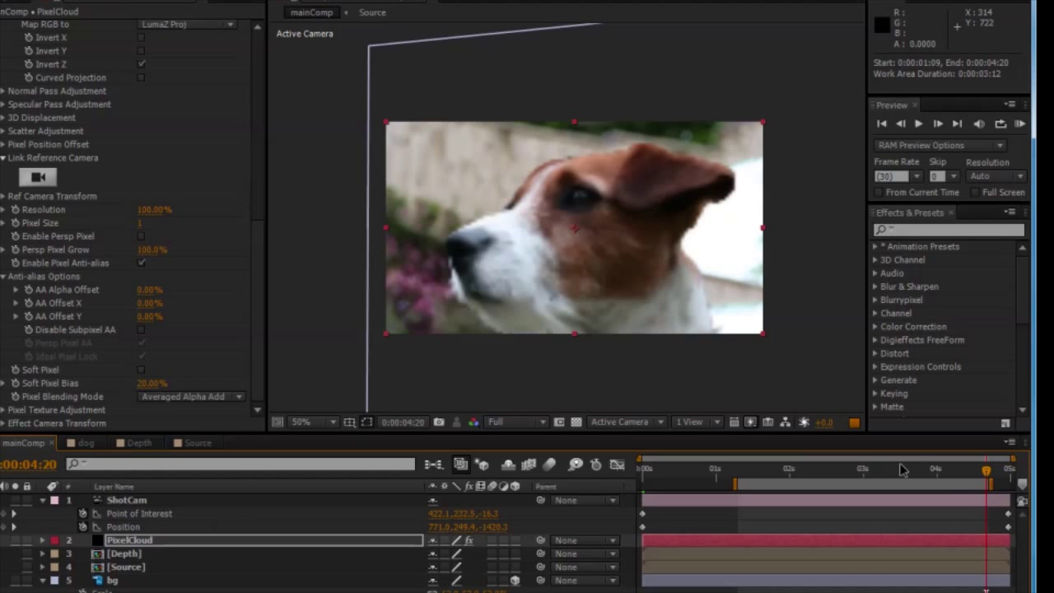
click(740, 472)
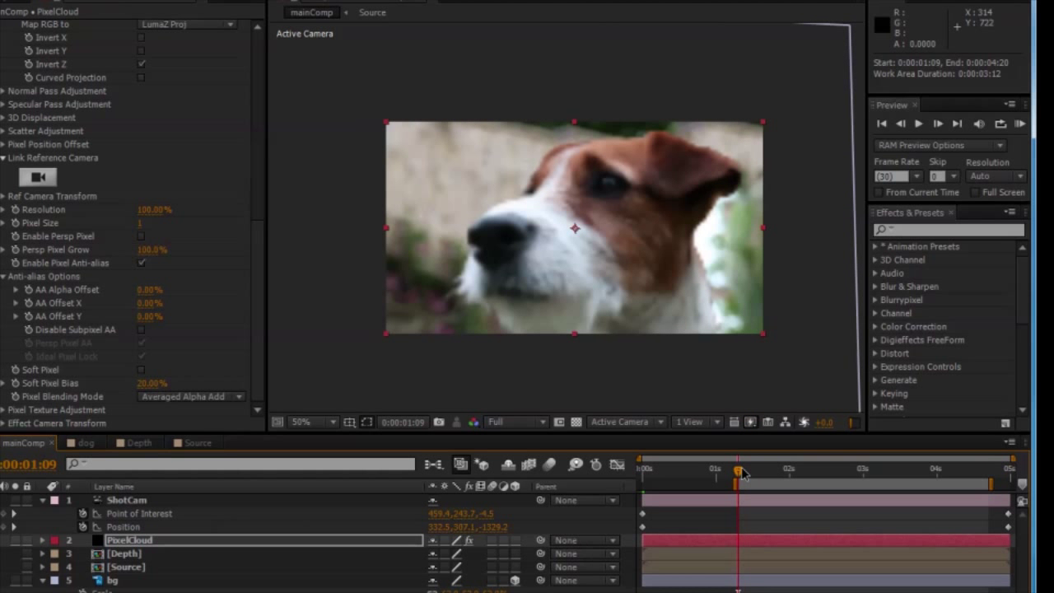
Add mainComp to the Render Queue with Best Settings and choose H.264 output.
key(ctrl+m)
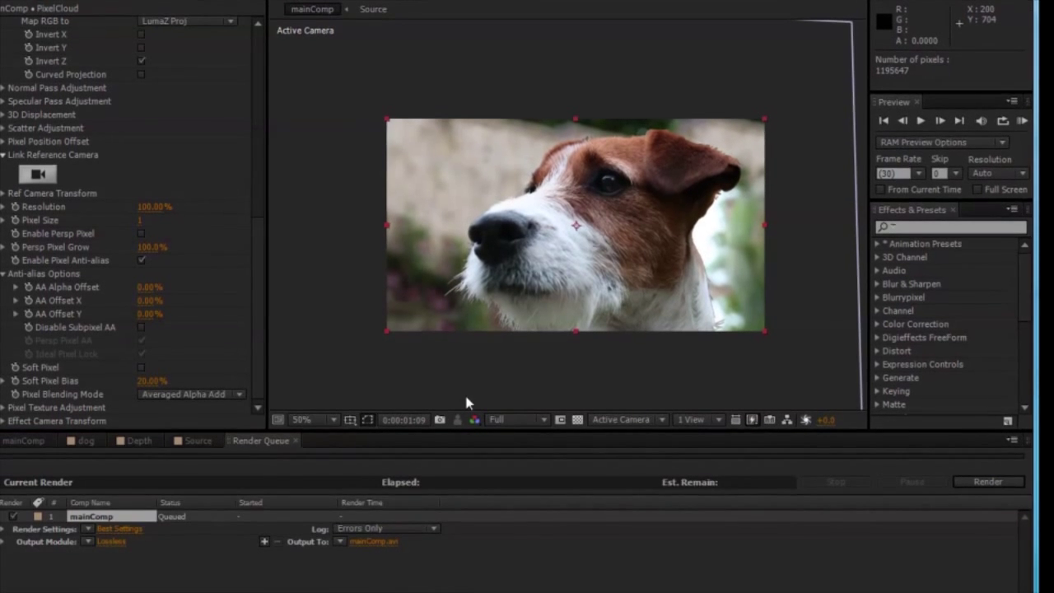
click(119, 534)
click(336, 408)
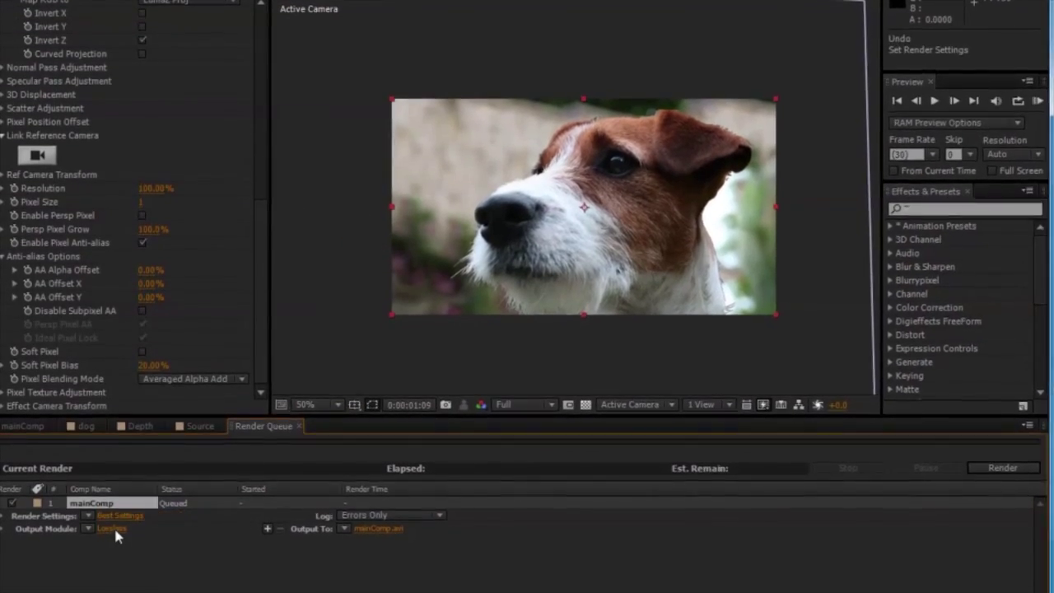
click(113, 531)
click(506, 128)
click(491, 217)
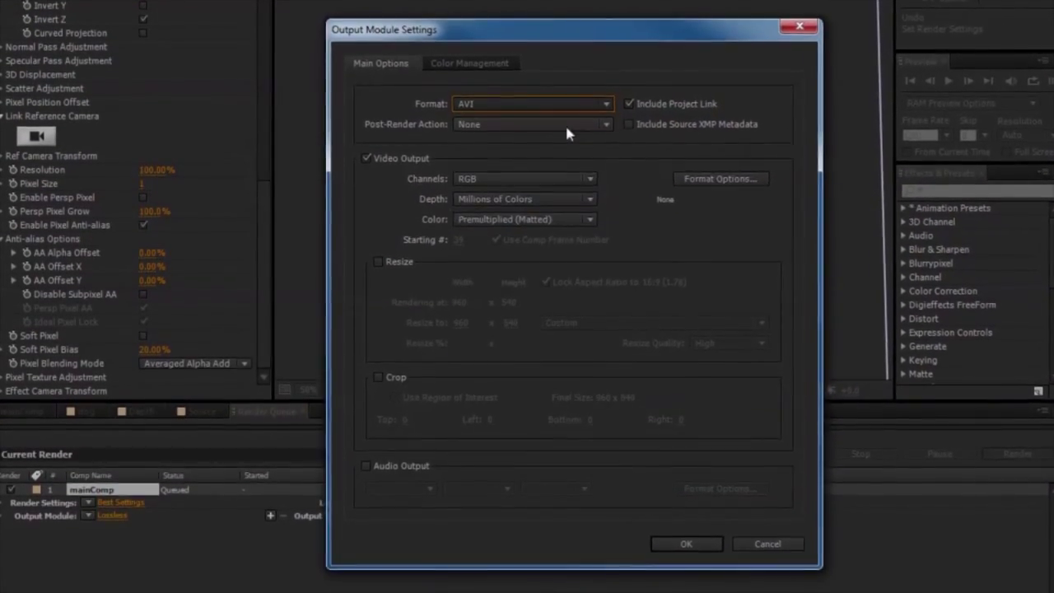